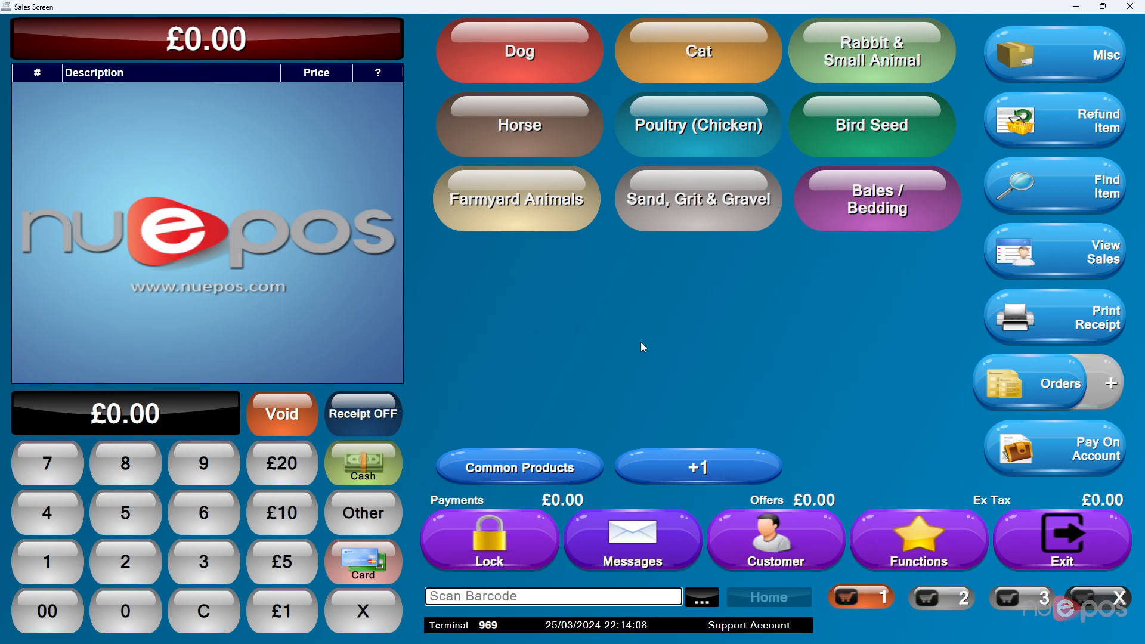
- Add the small Botanica Healing Energy cream to the sale and set its permanent selling price including tax to £12.00
key("Return")
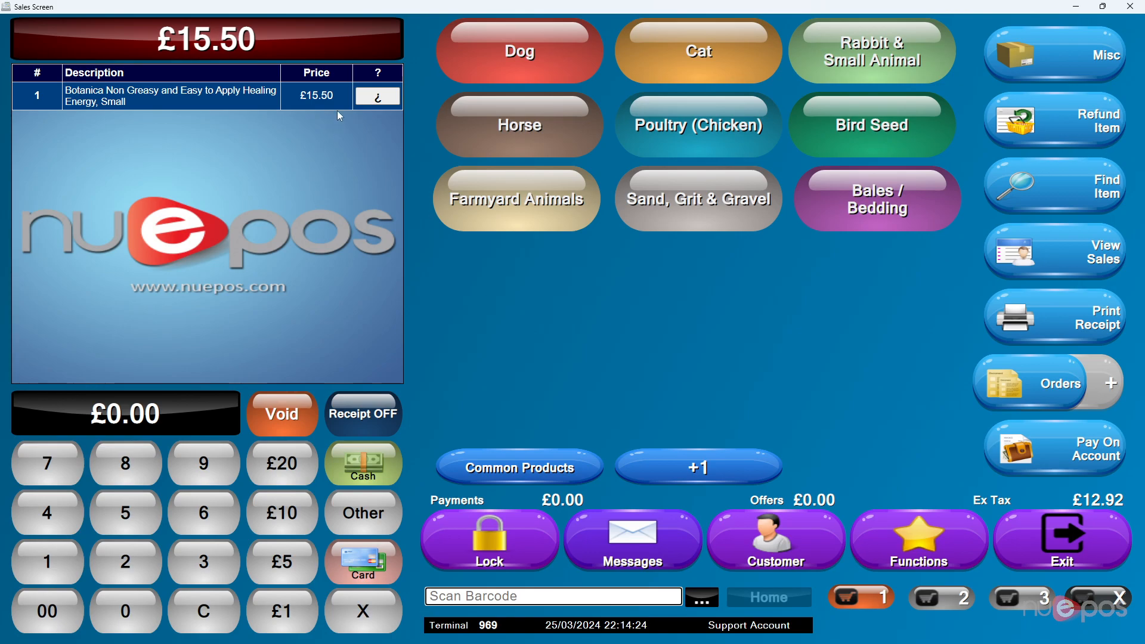
left_click(378, 97)
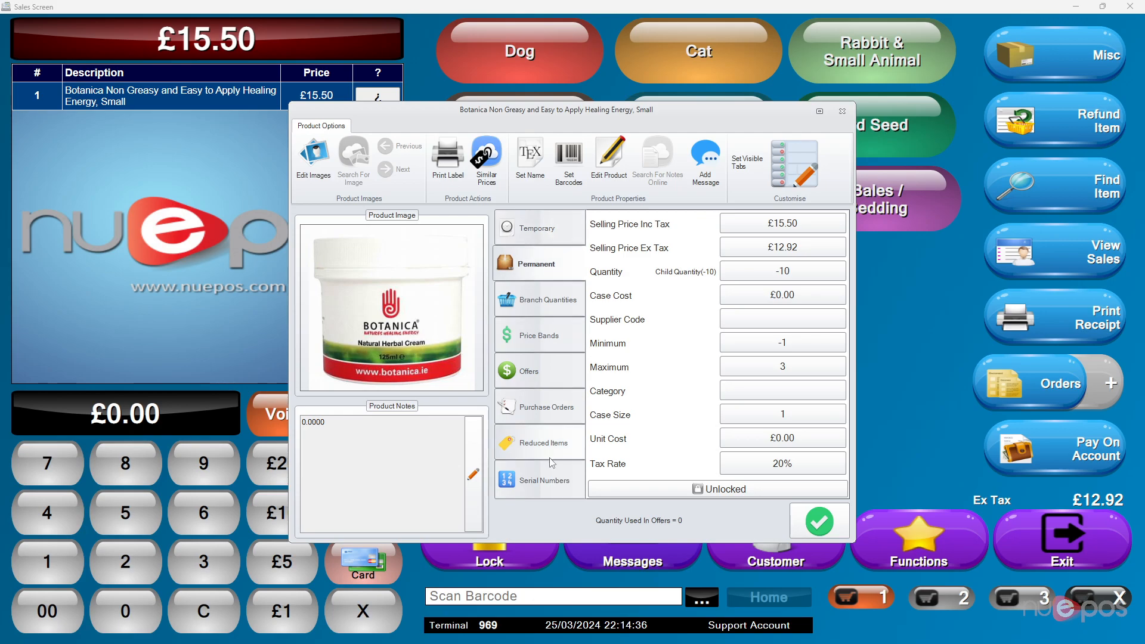
left_click(550, 235)
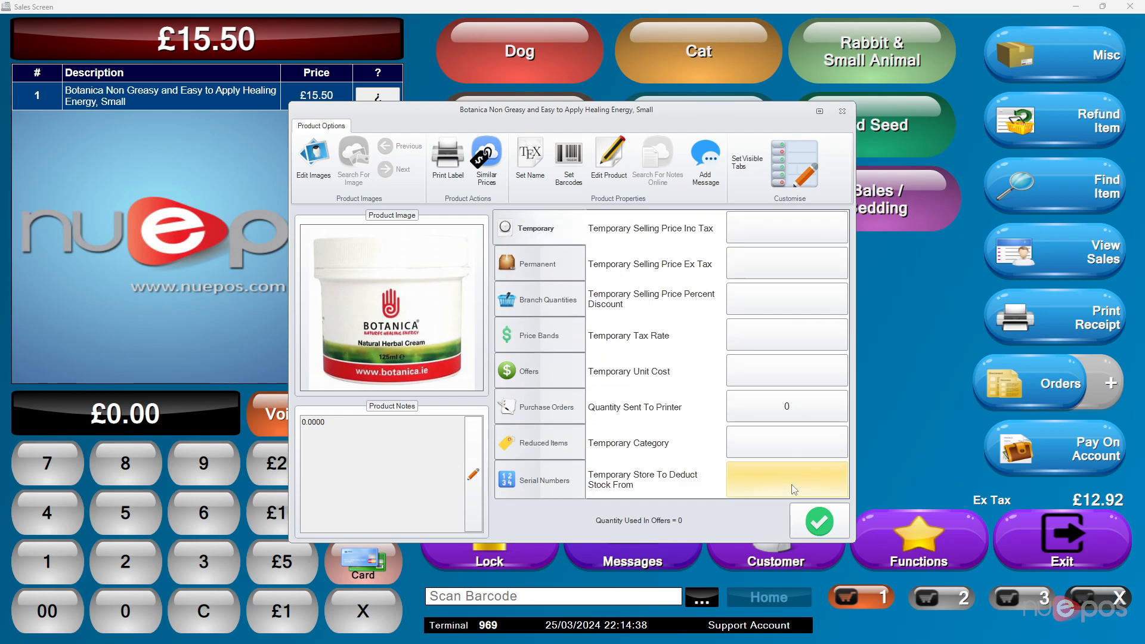
left_click(528, 269)
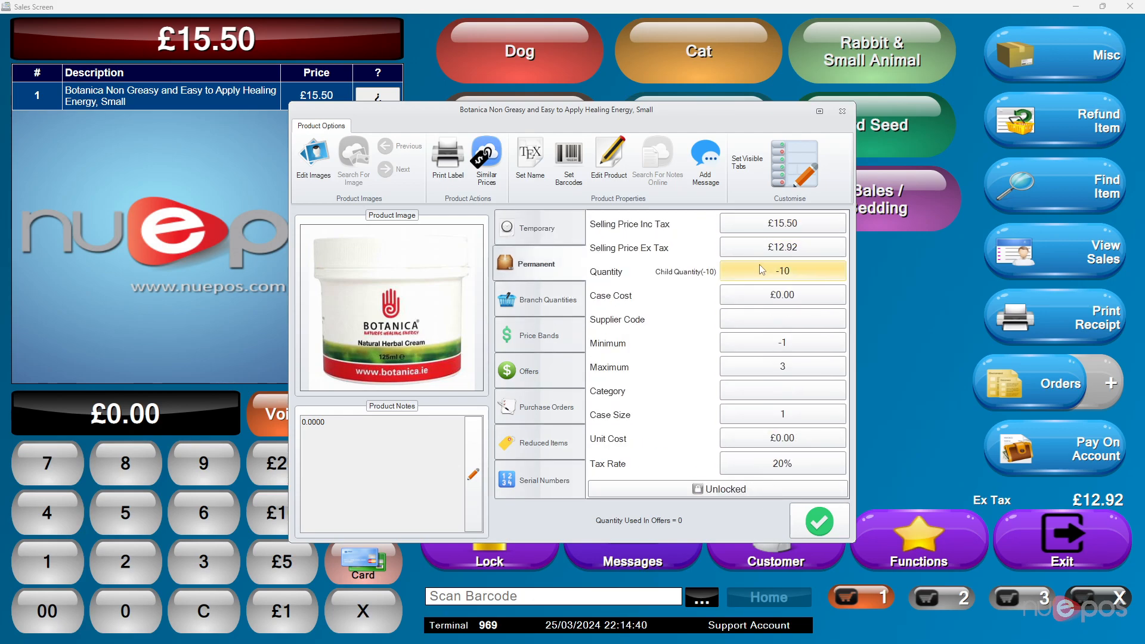
left_click(770, 230)
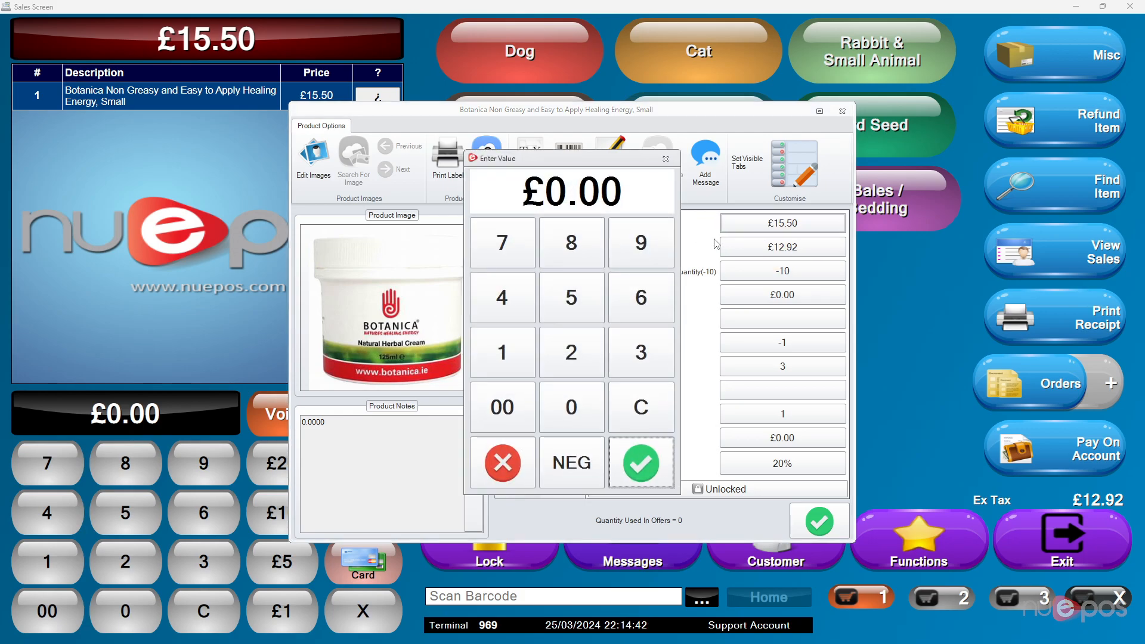
type("1200")
key("Return")
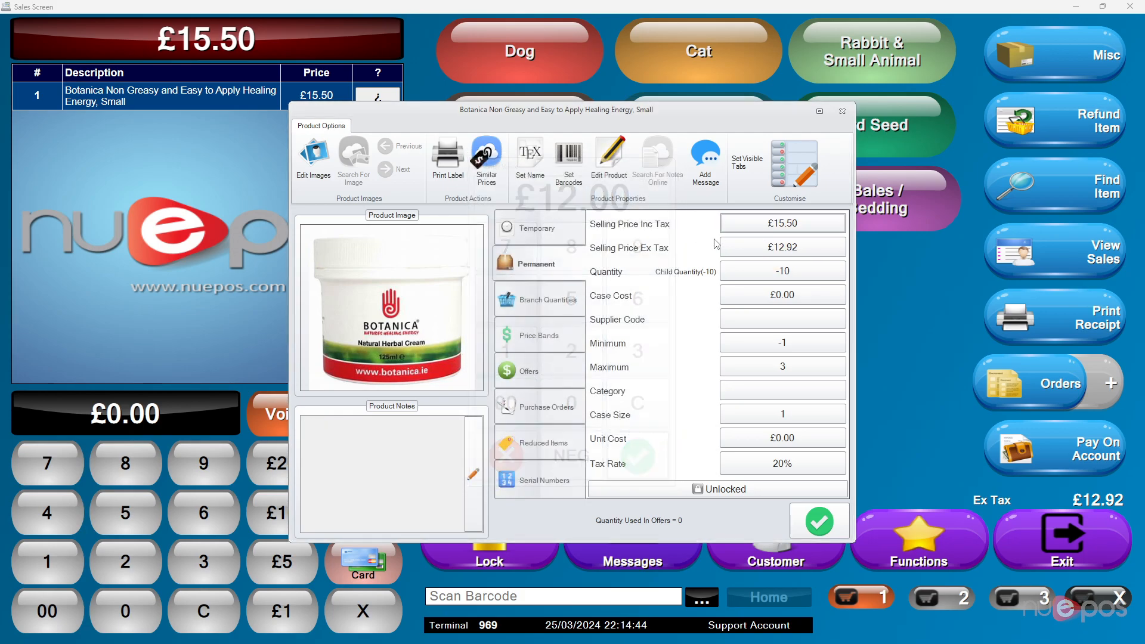
left_click(819, 521)
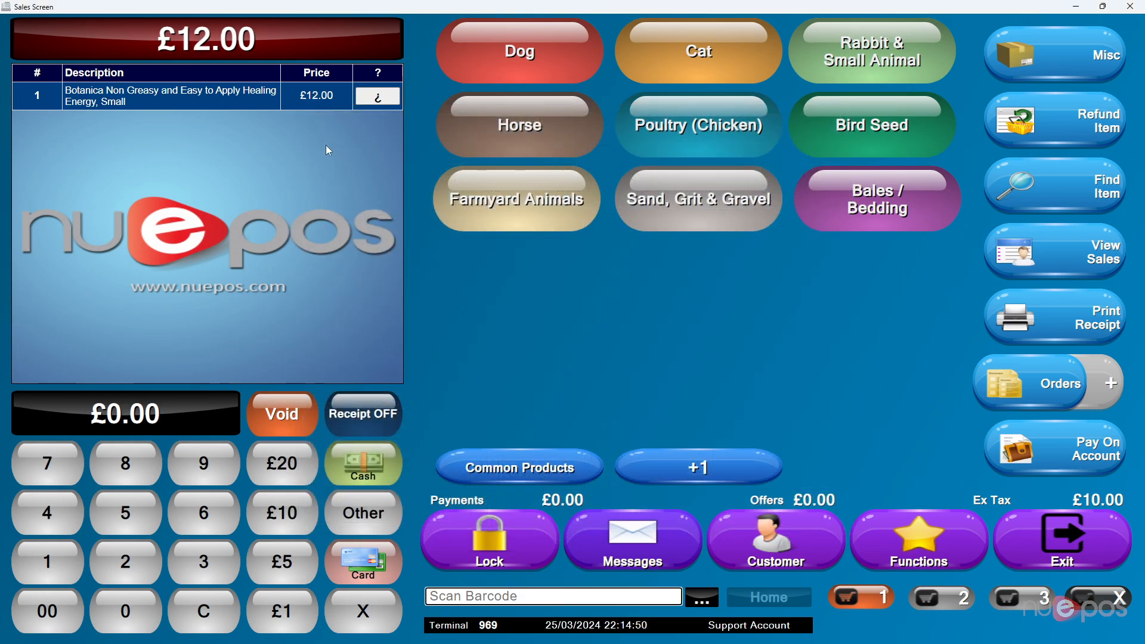
- Give the Botanica cream a temporary selling price including tax of £10.00 with the reason Product Damaged
left_click(378, 98)
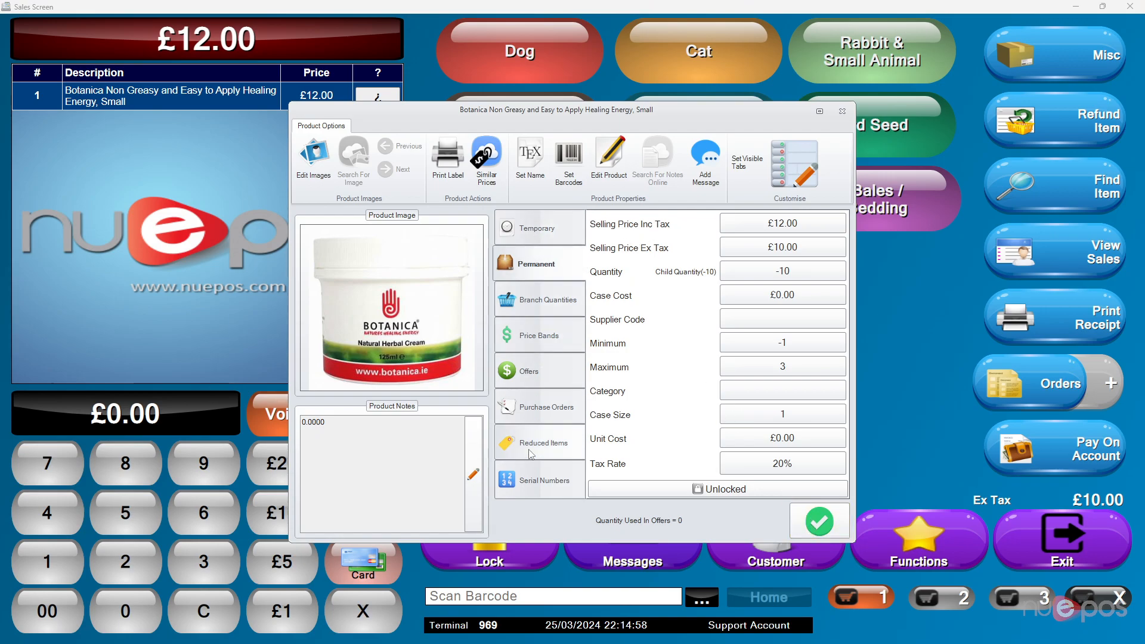
left_click(549, 235)
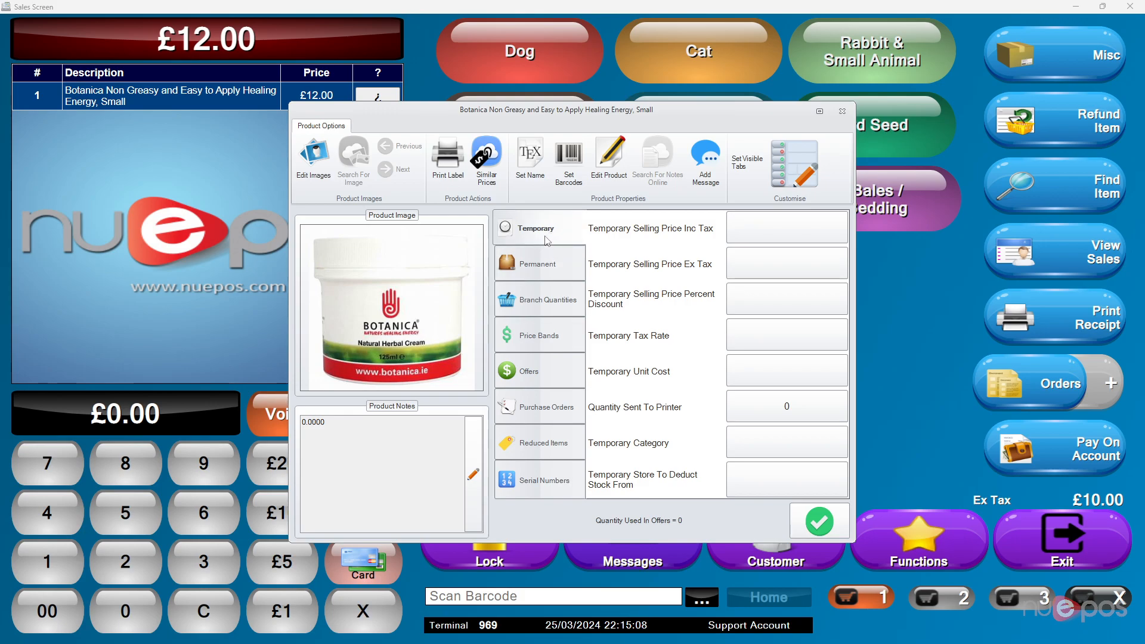
left_click(795, 232)
type("1000")
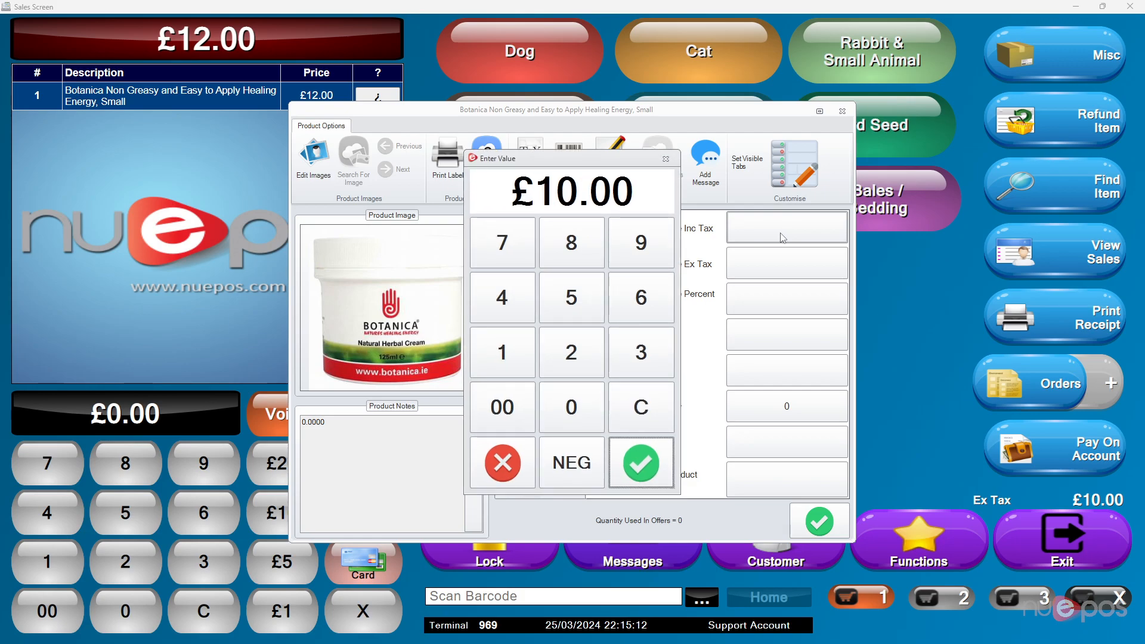
left_click(656, 458)
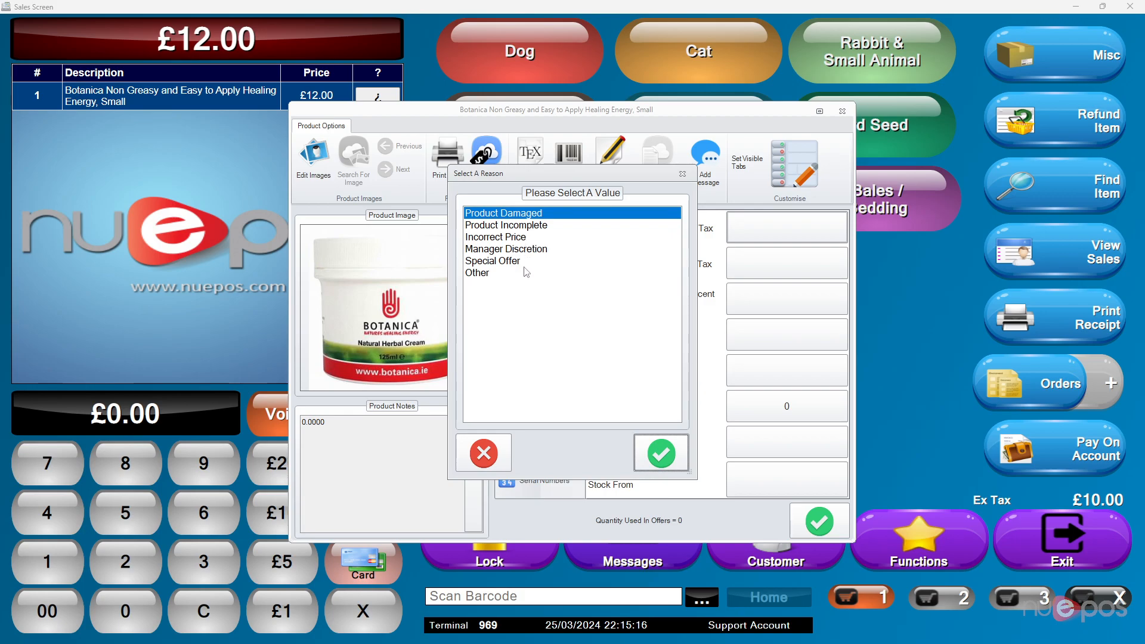
left_click(498, 273)
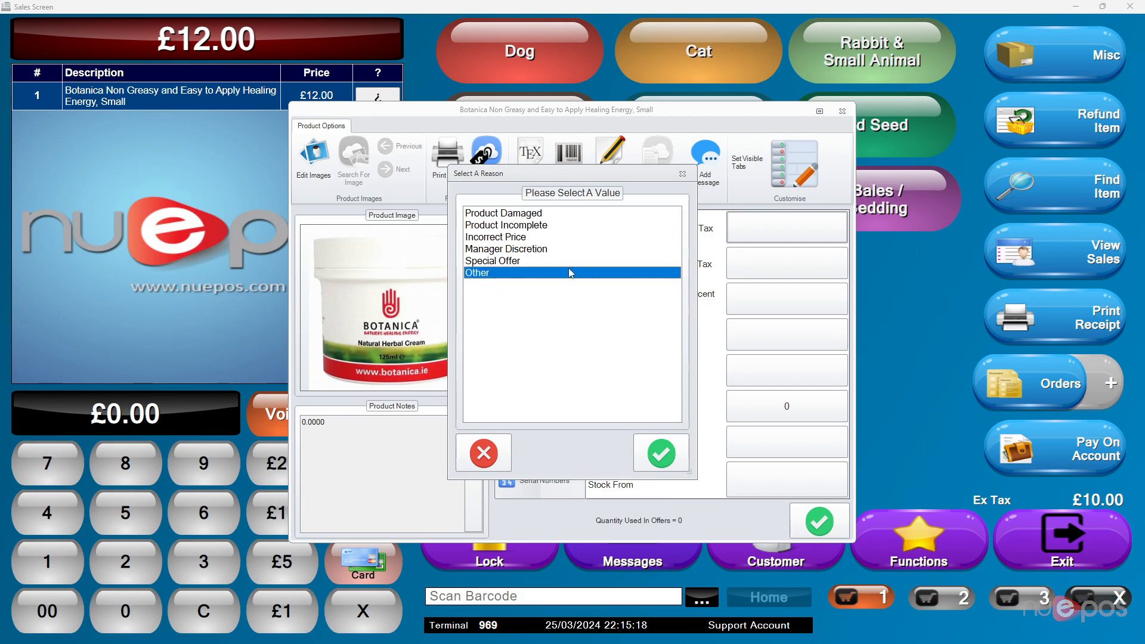
left_click(538, 214)
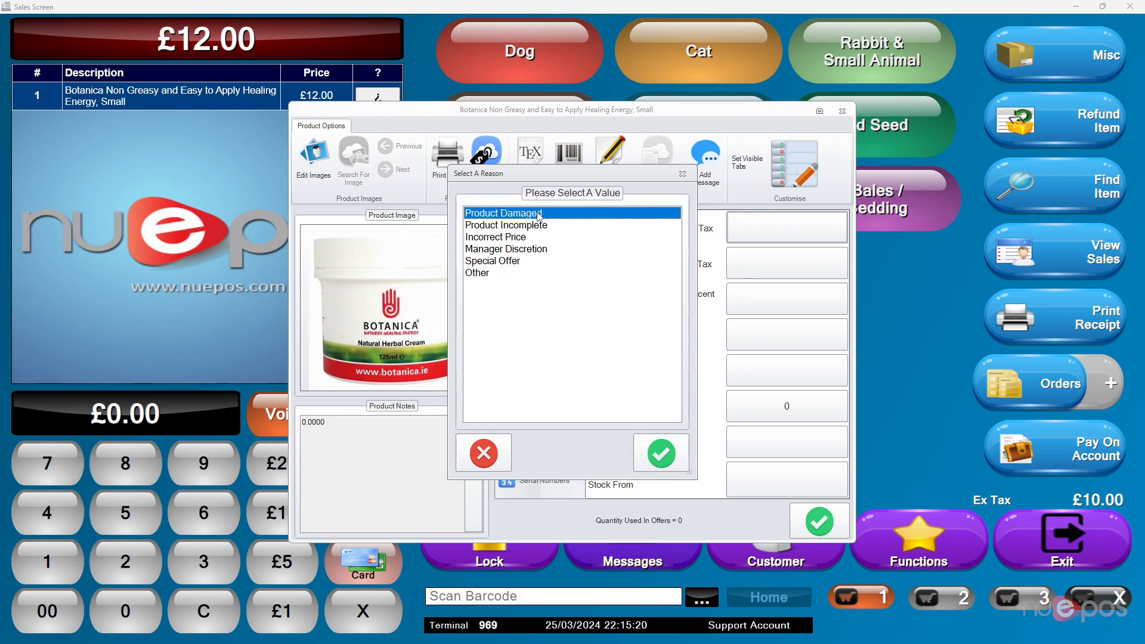
left_click(677, 456)
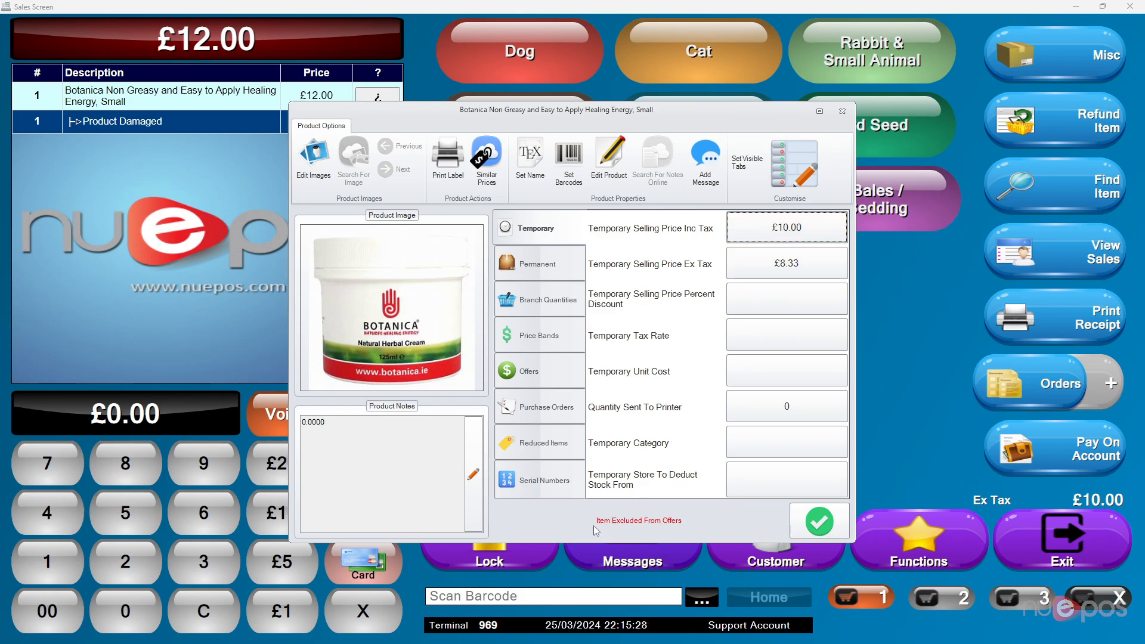
left_click(815, 524)
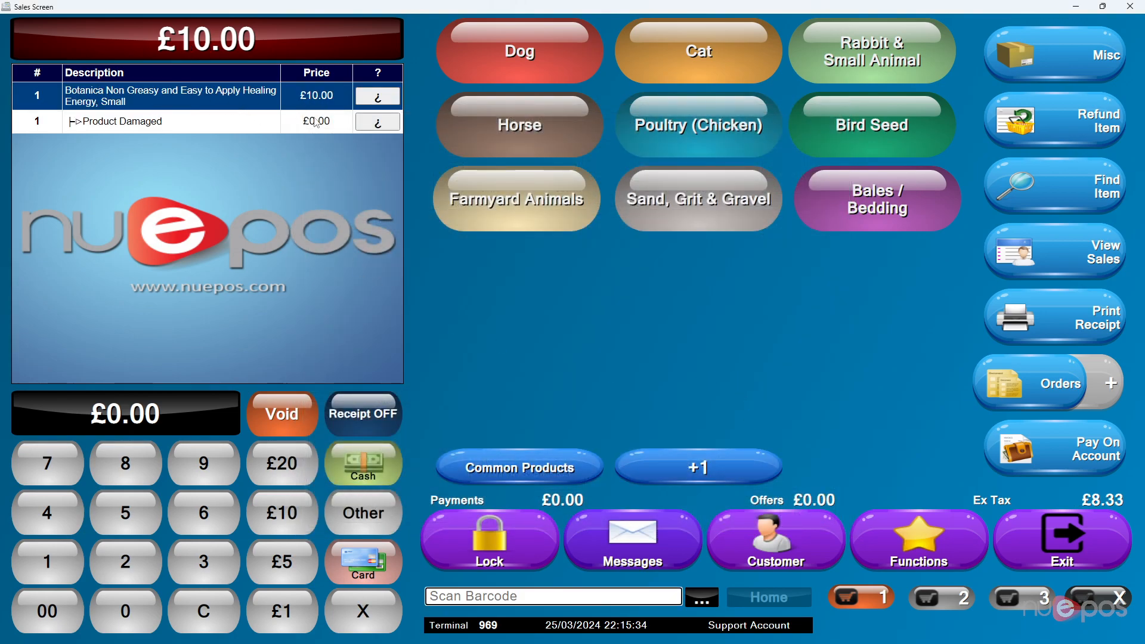
- Add a second small Botanica cream to the sale and set its permanent stock quantity to 25
key("Return")
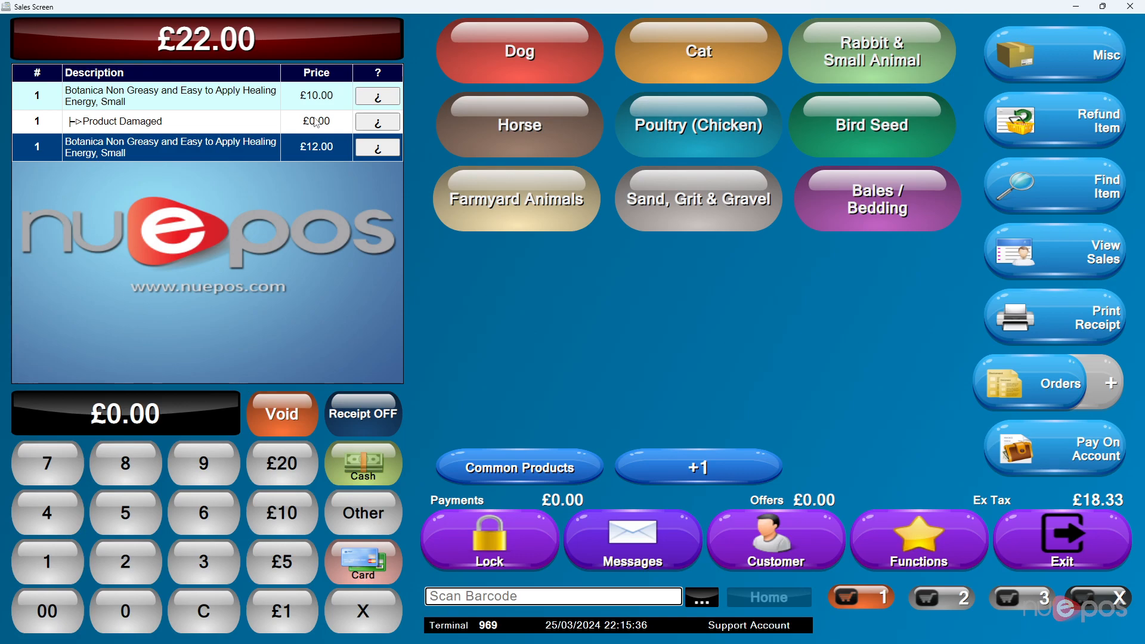
left_click(376, 148)
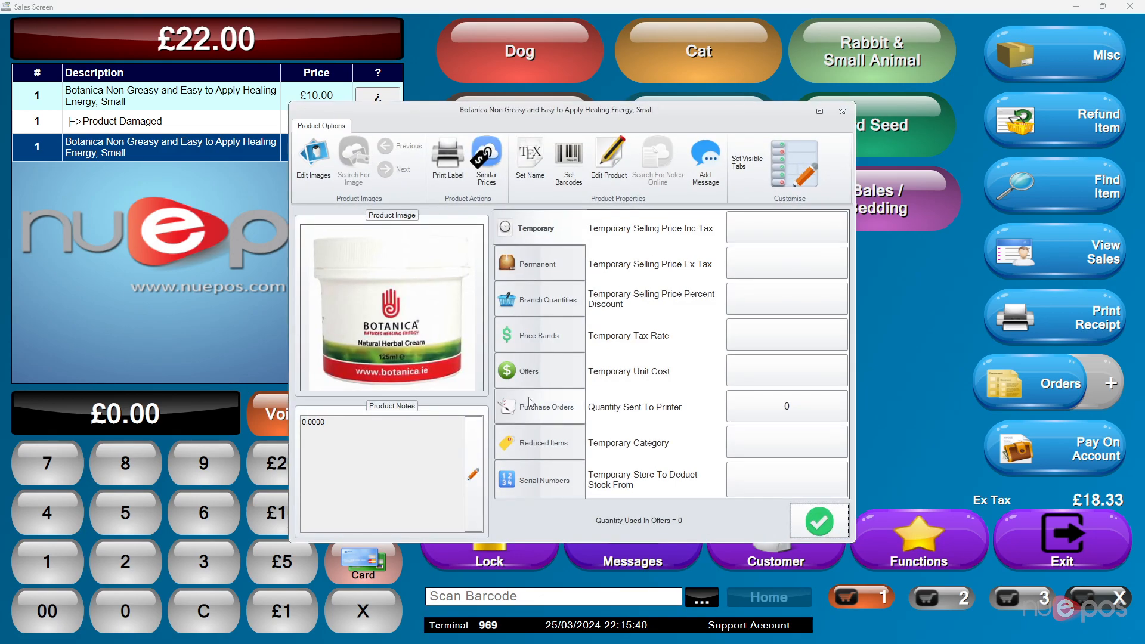
left_click(542, 269)
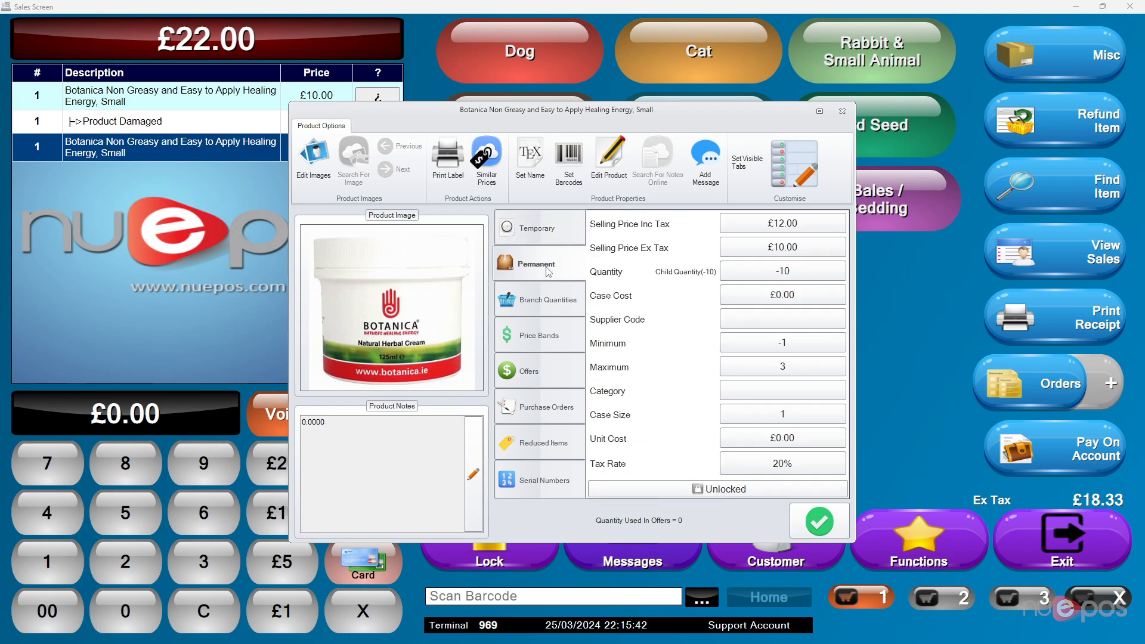
left_click(779, 280)
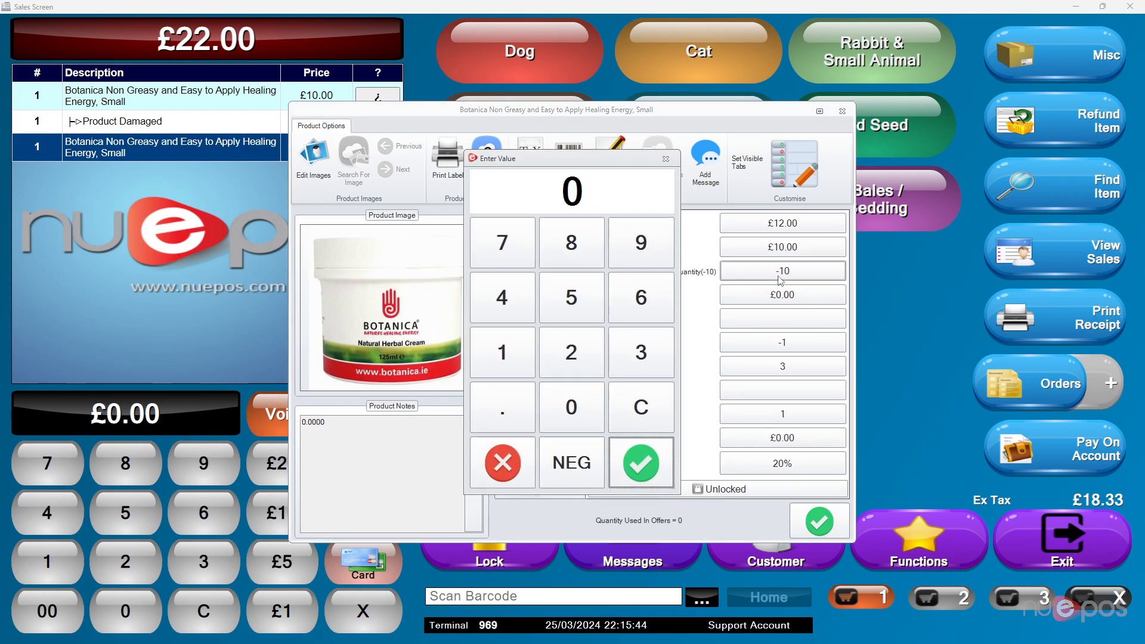
type("25")
key("Return")
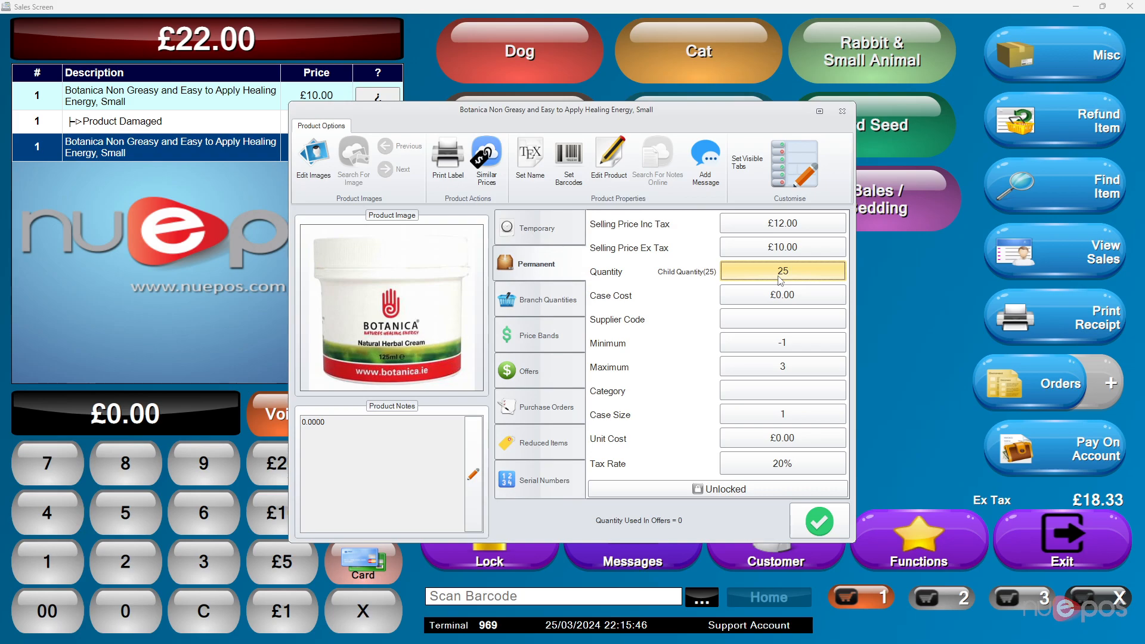
left_click(818, 522)
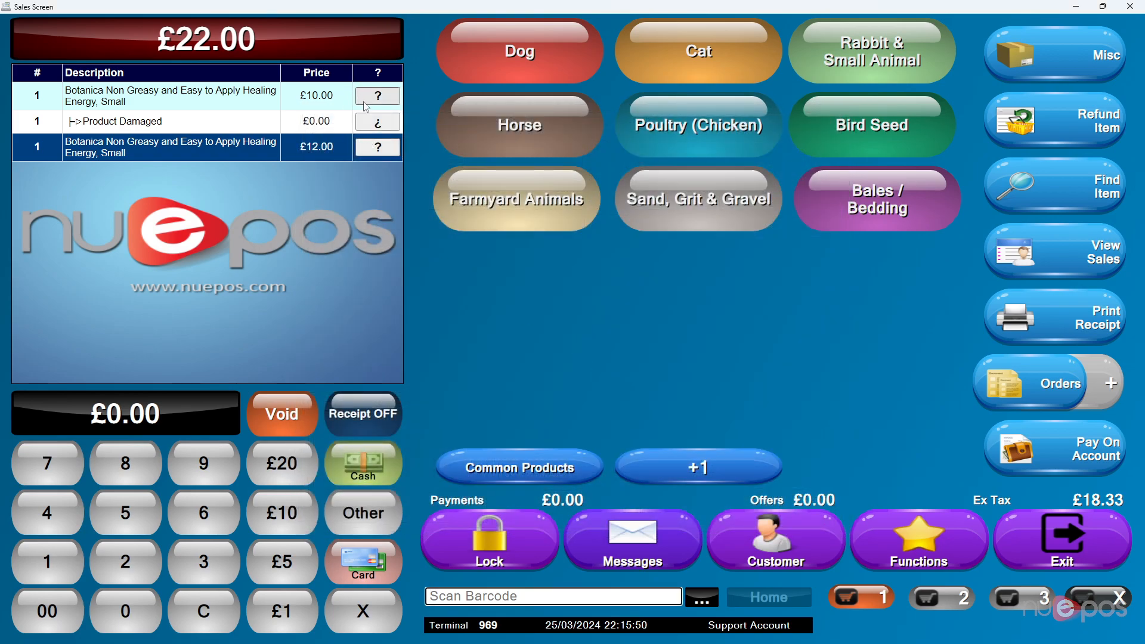
- Review the second Botanica cream's temporary and permanent settings, branch quantities, price bands, offers, purchase orders and the choice of visible tabs
left_click(374, 150)
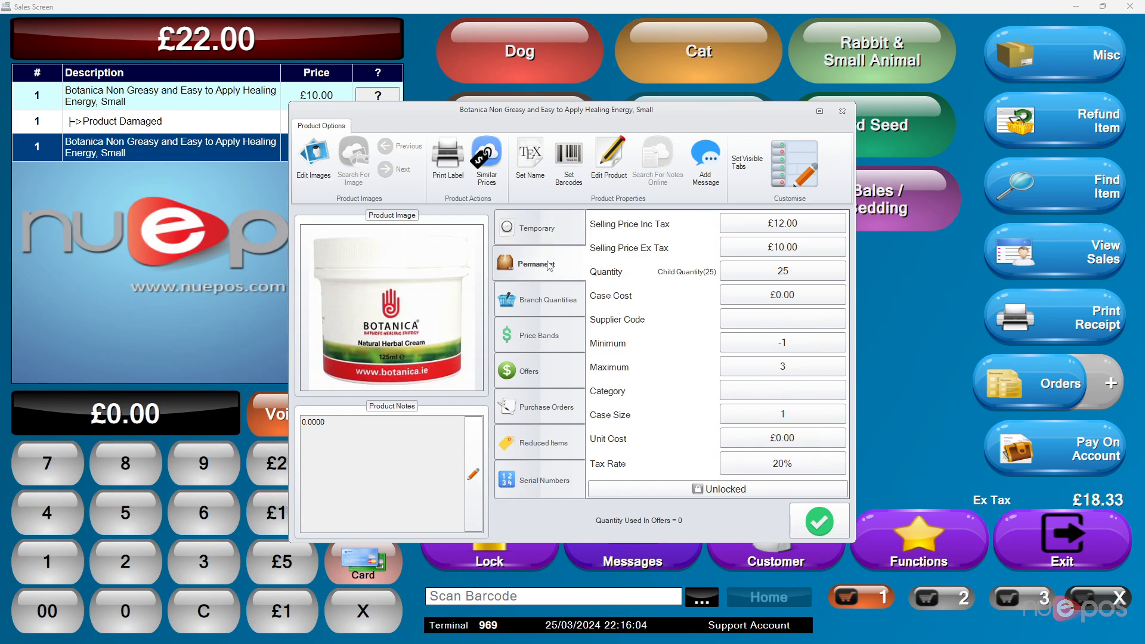
left_click(552, 238)
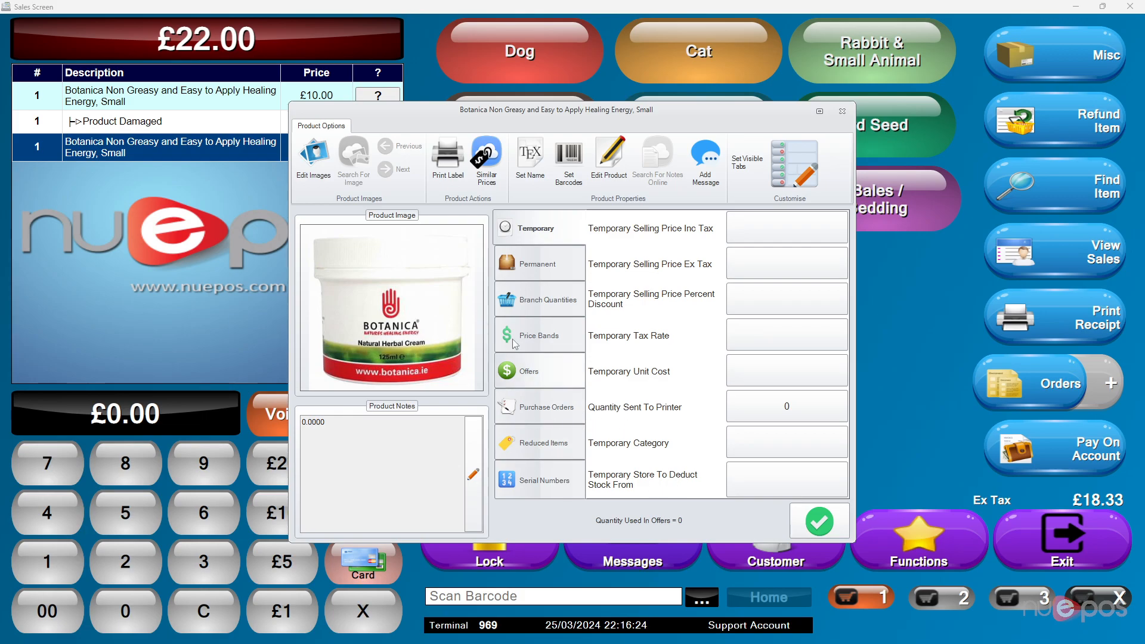
left_click(554, 313)
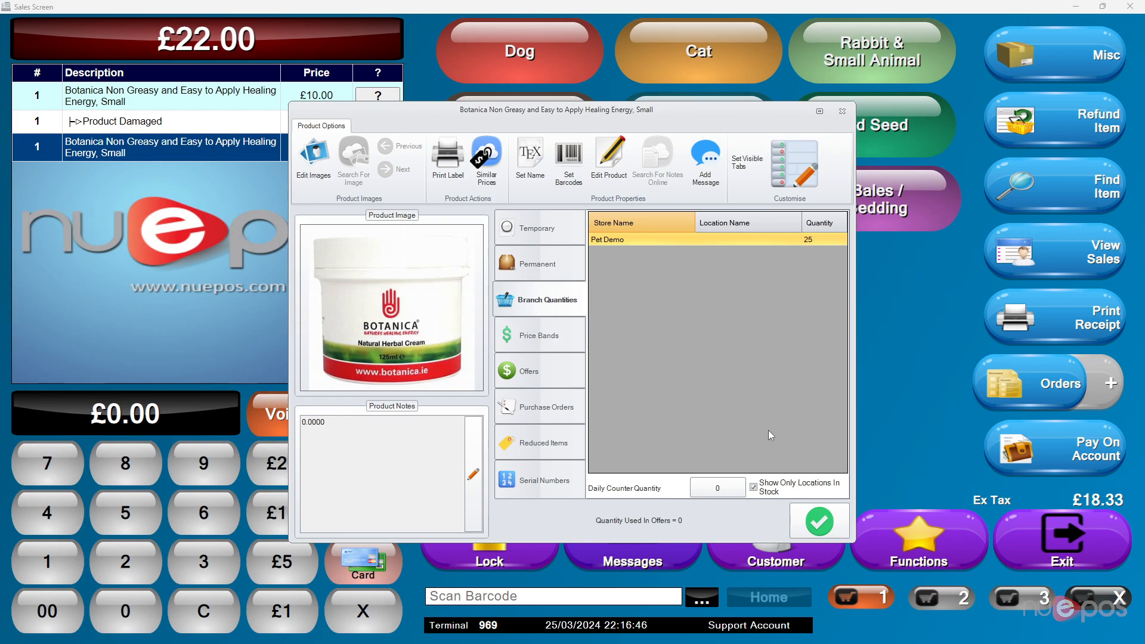
left_click(566, 339)
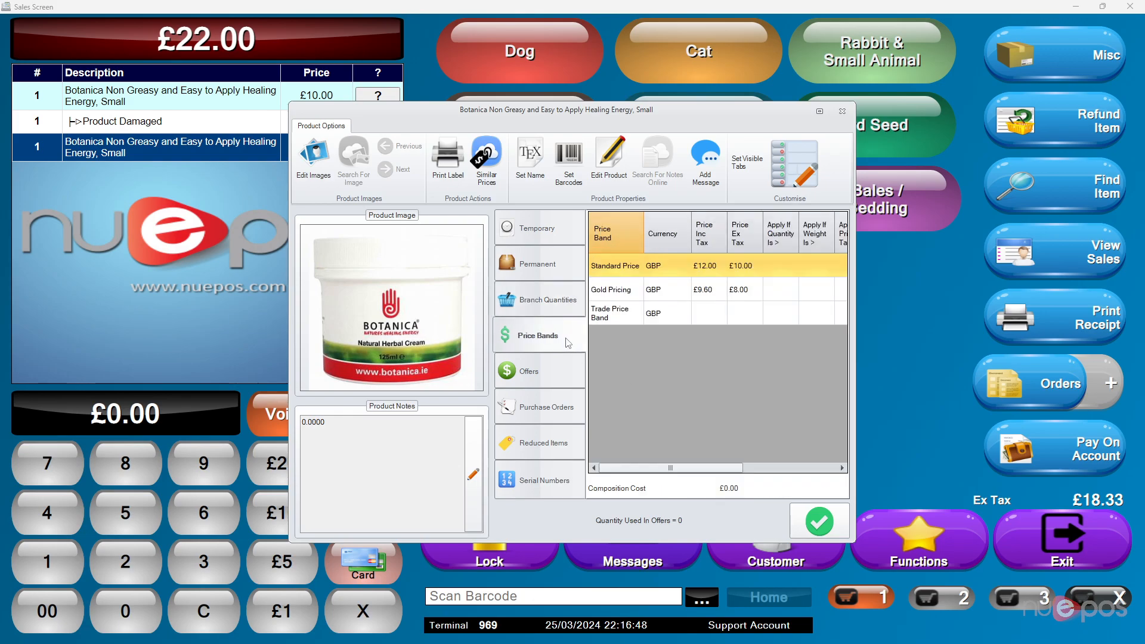
left_click(536, 370)
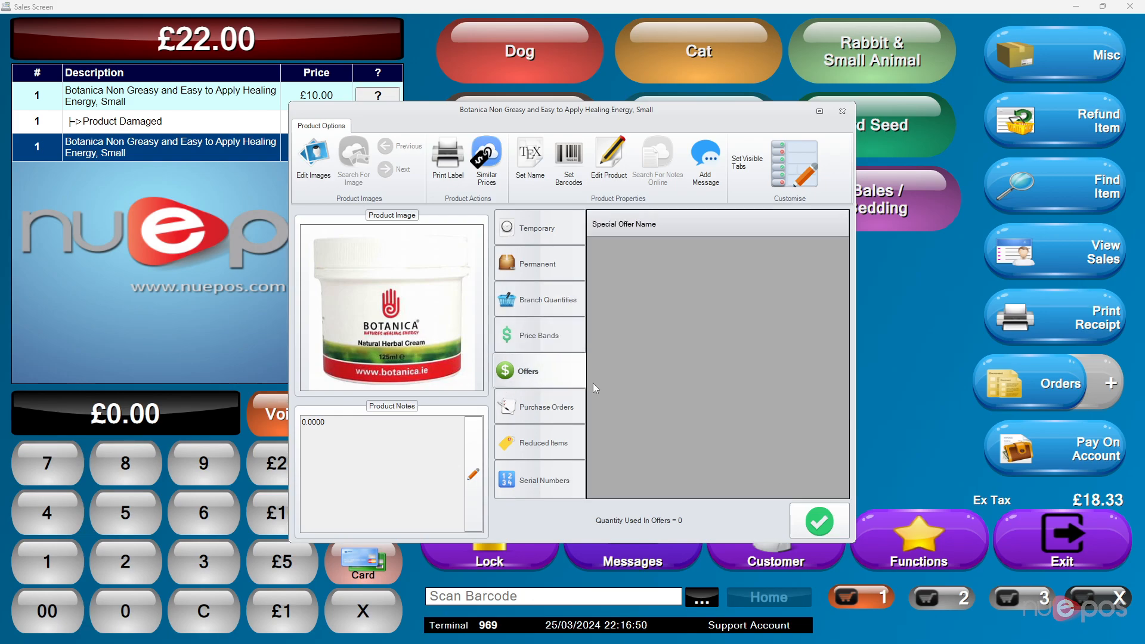
left_click(552, 409)
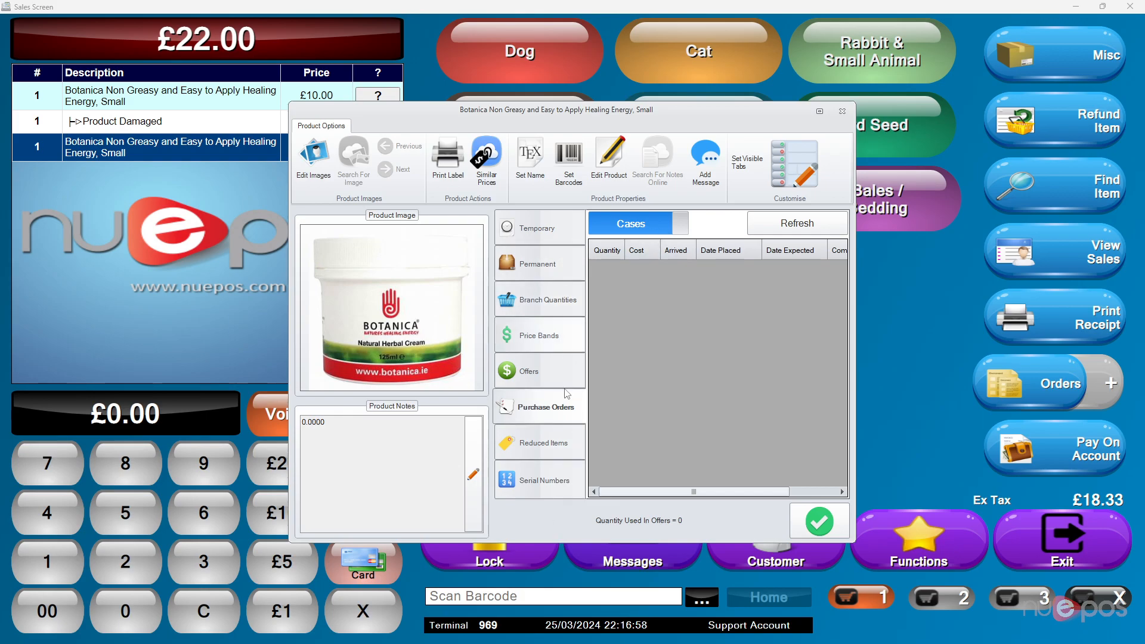
left_click(797, 176)
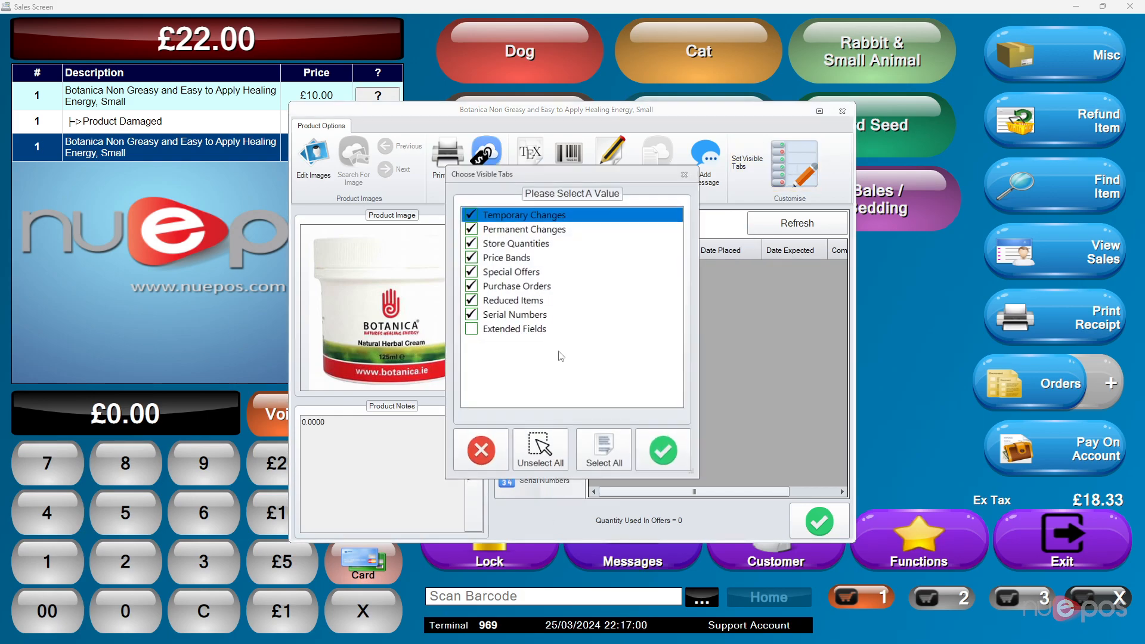
left_click(484, 448)
left_click(550, 264)
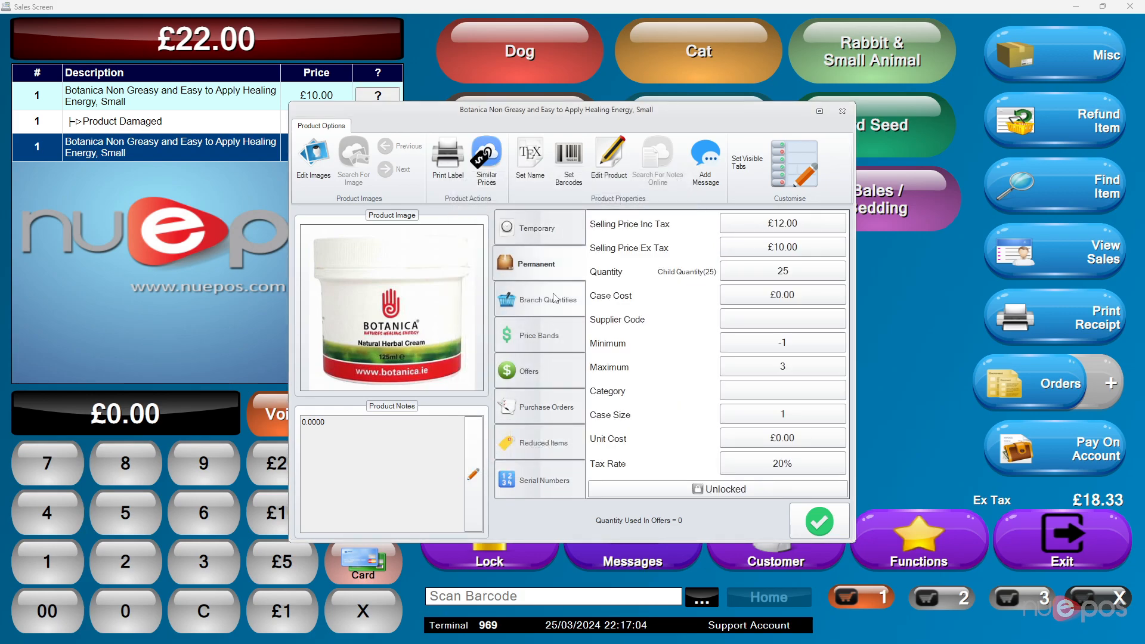
left_click(818, 521)
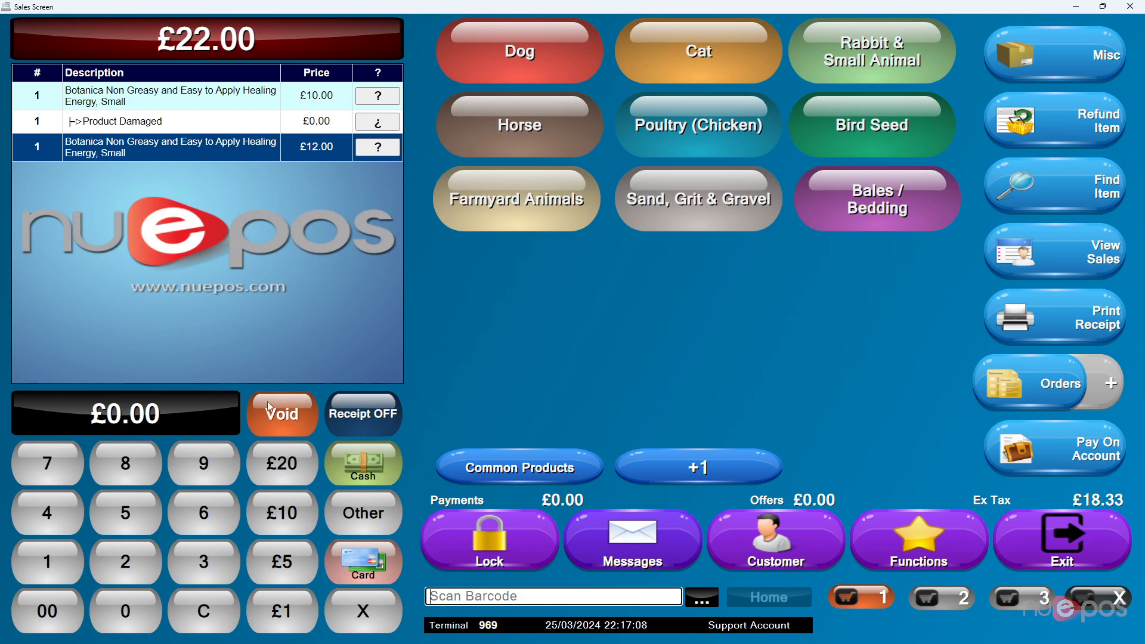
- Void the Botanica items from the sale and add the Royal Canin cat food Persian 30 10kg
left_click(282, 413)
left_click(282, 414)
left_click(683, 41)
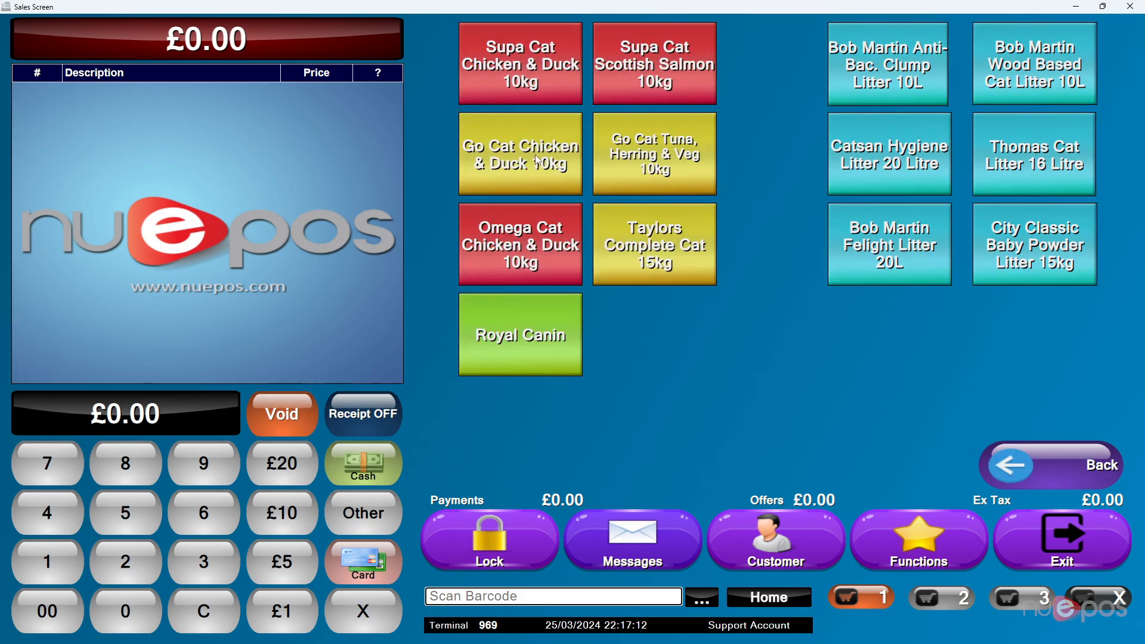
left_click(543, 329)
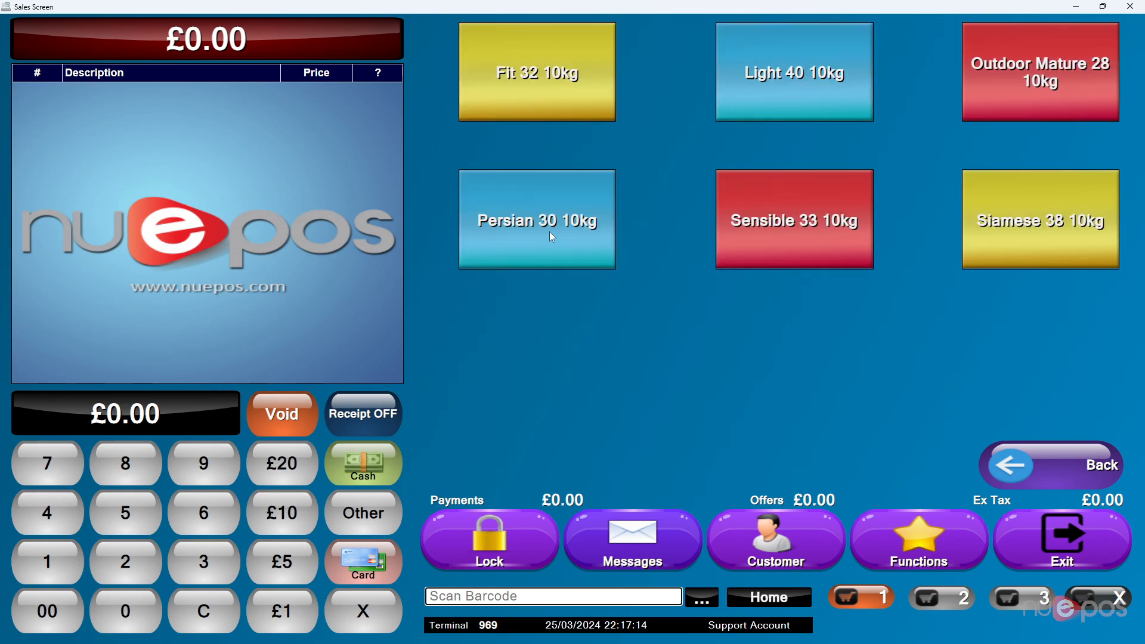
left_click(551, 236)
- Open the Persian 30 10kg product details and review the options for setting a product image
left_click(393, 100)
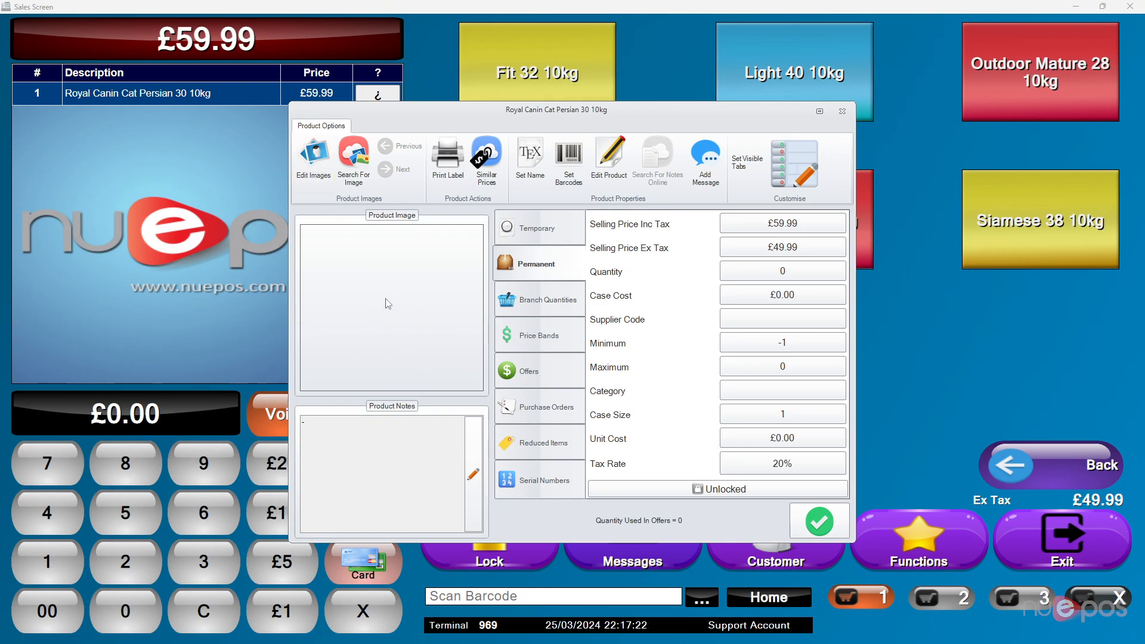
left_click(314, 156)
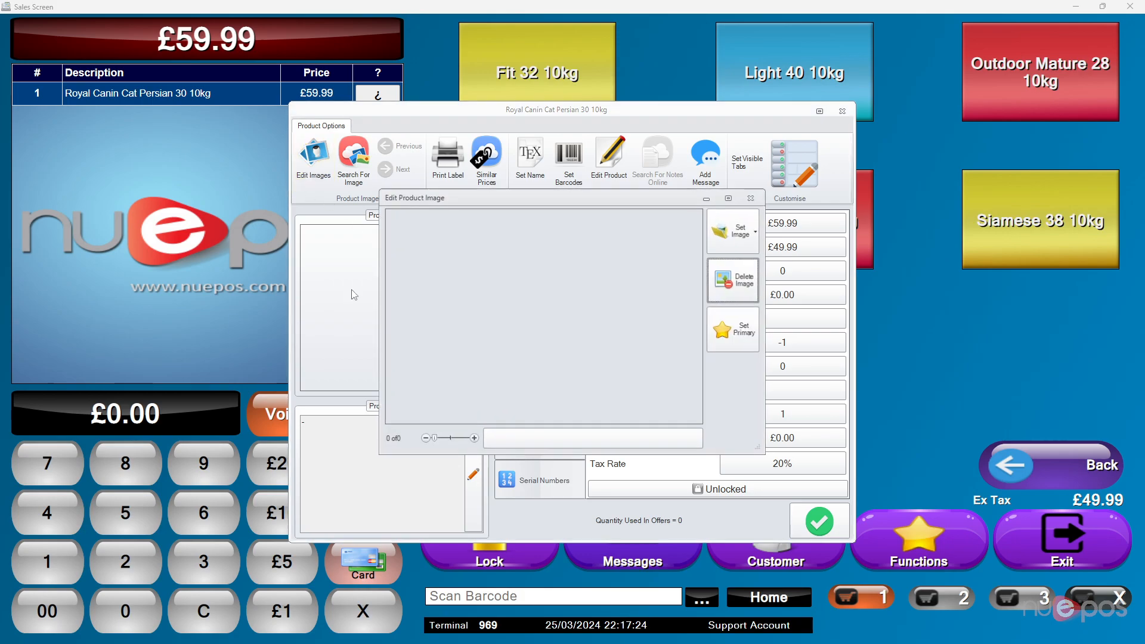
left_click(757, 232)
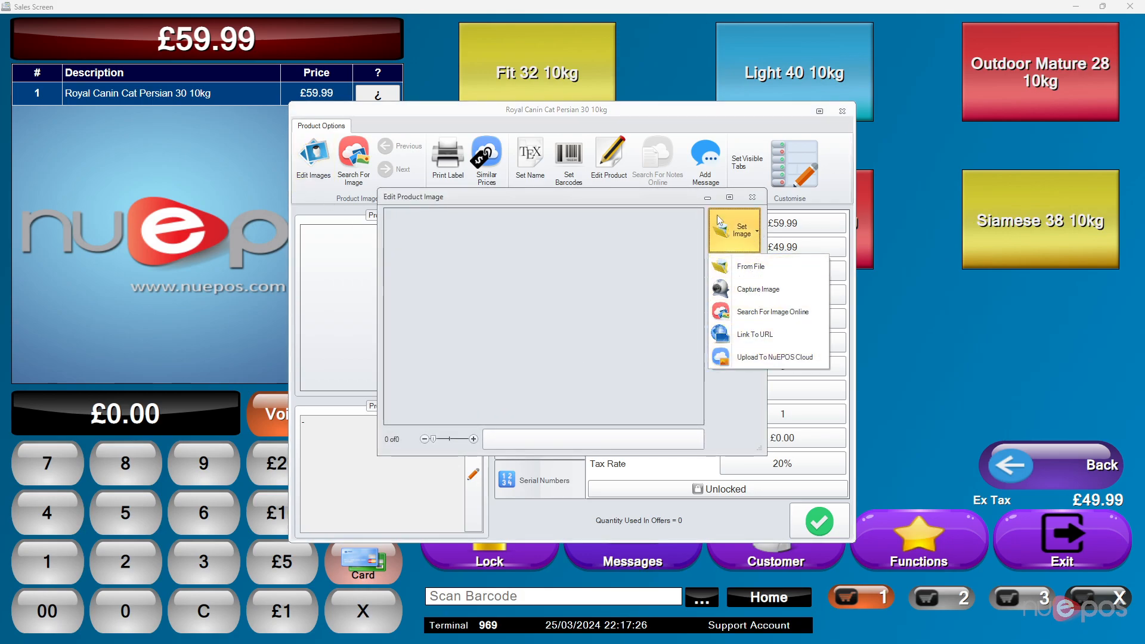
left_click(775, 205)
left_click(757, 198)
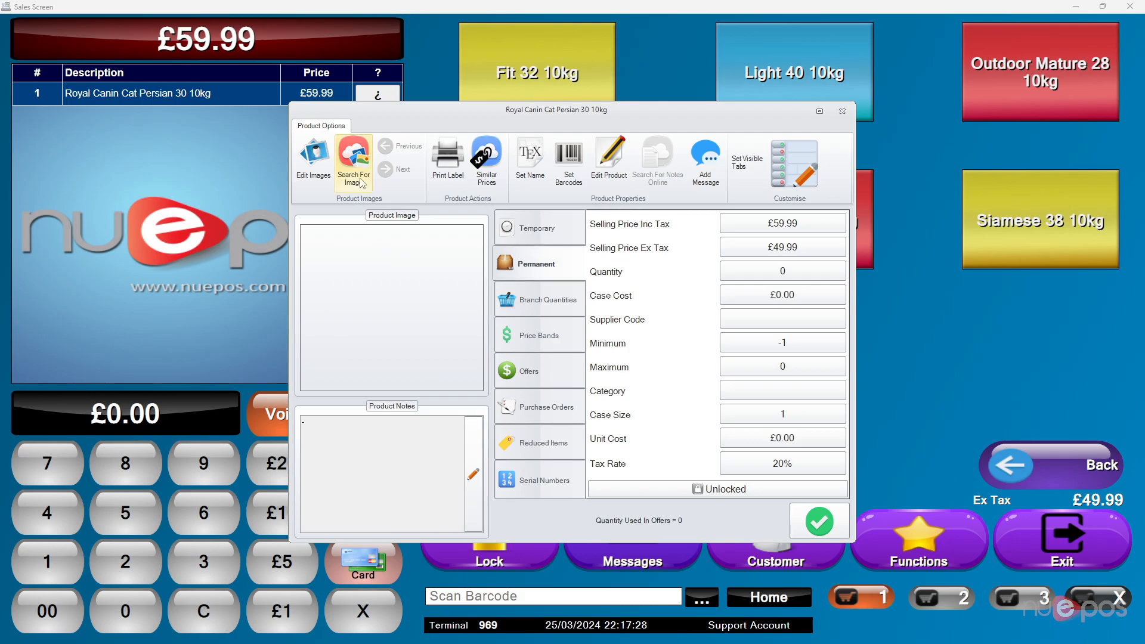
- Search online for a product image and assign the third result, the gold Royal Canin Persian bag, to the cat food
left_click(354, 166)
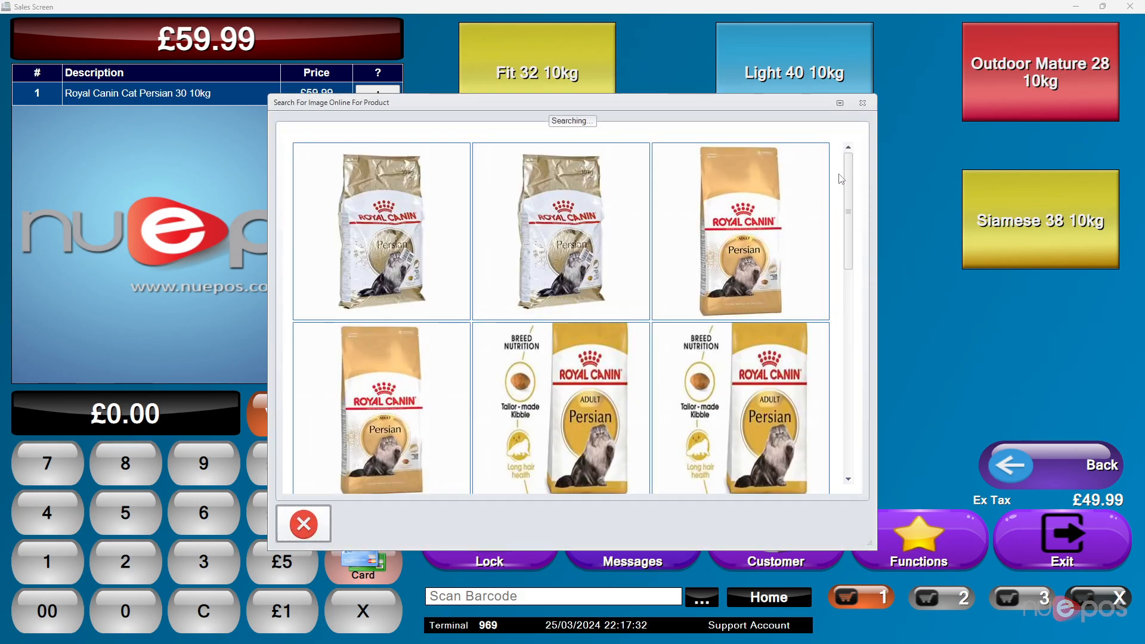
left_click_drag(622, 105, 603, 137)
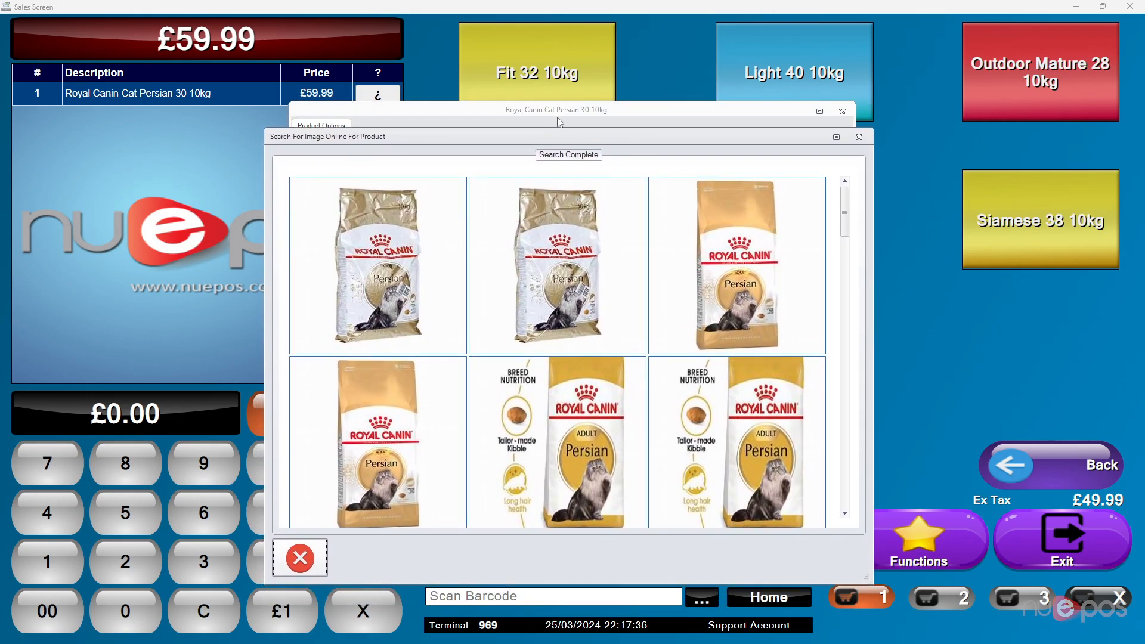
mouse_move(845, 208)
left_mouse_down()
mouse_move(845, 220)
mouse_move(845, 208)
left_mouse_up()
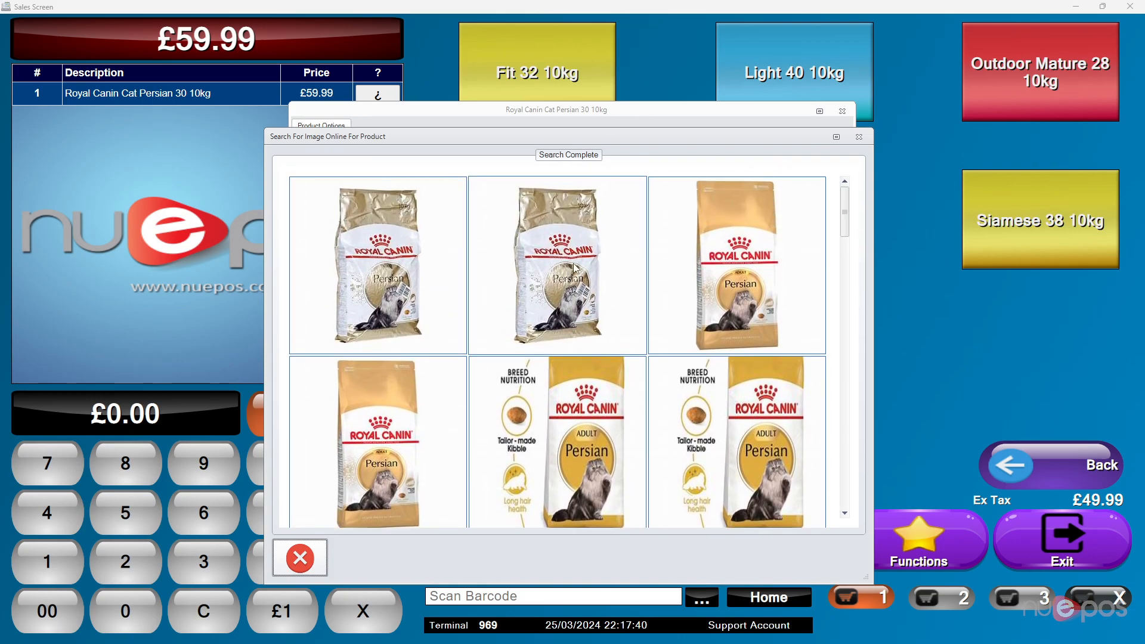
left_click(754, 268)
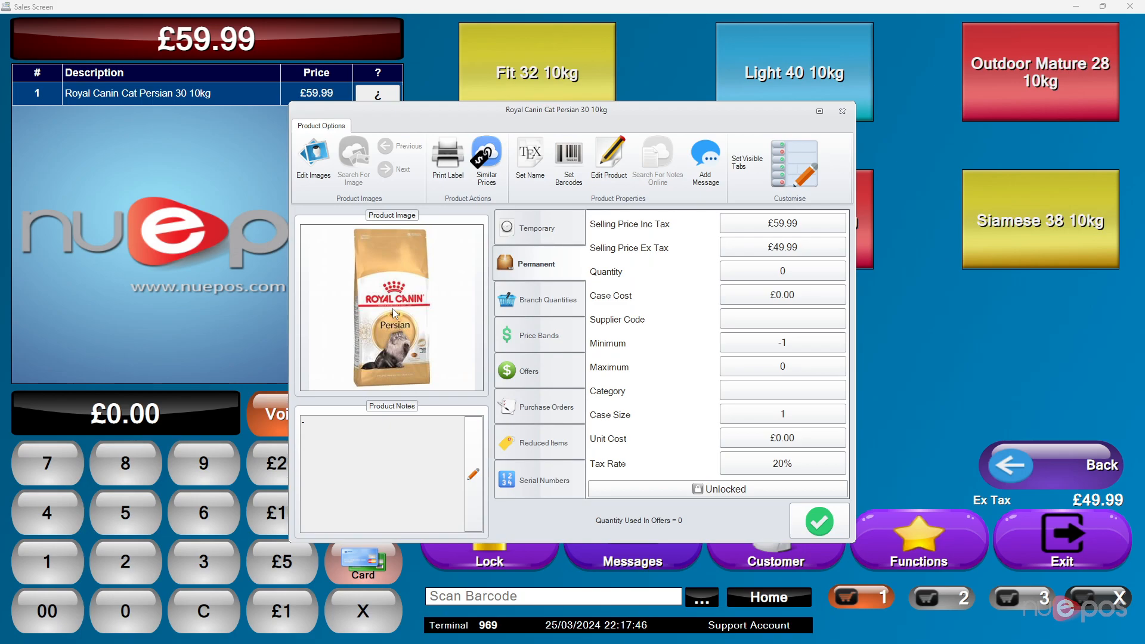
- Make the white areas of the cat food's product image transparent with a tolerance of 10 and save the image
left_click(421, 296)
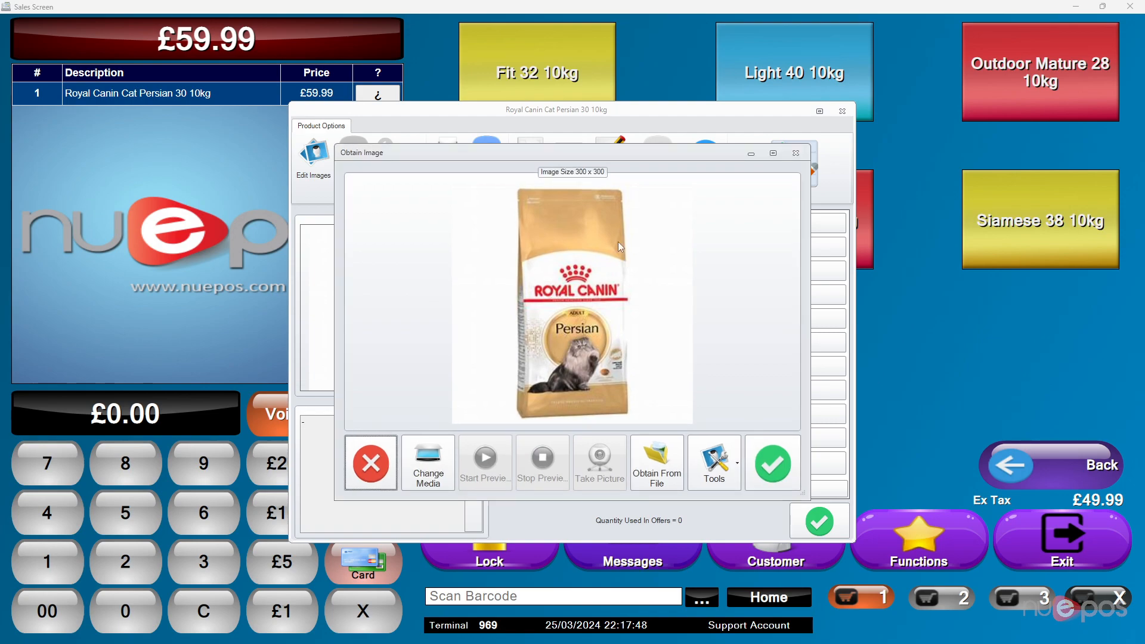
left_click(723, 469)
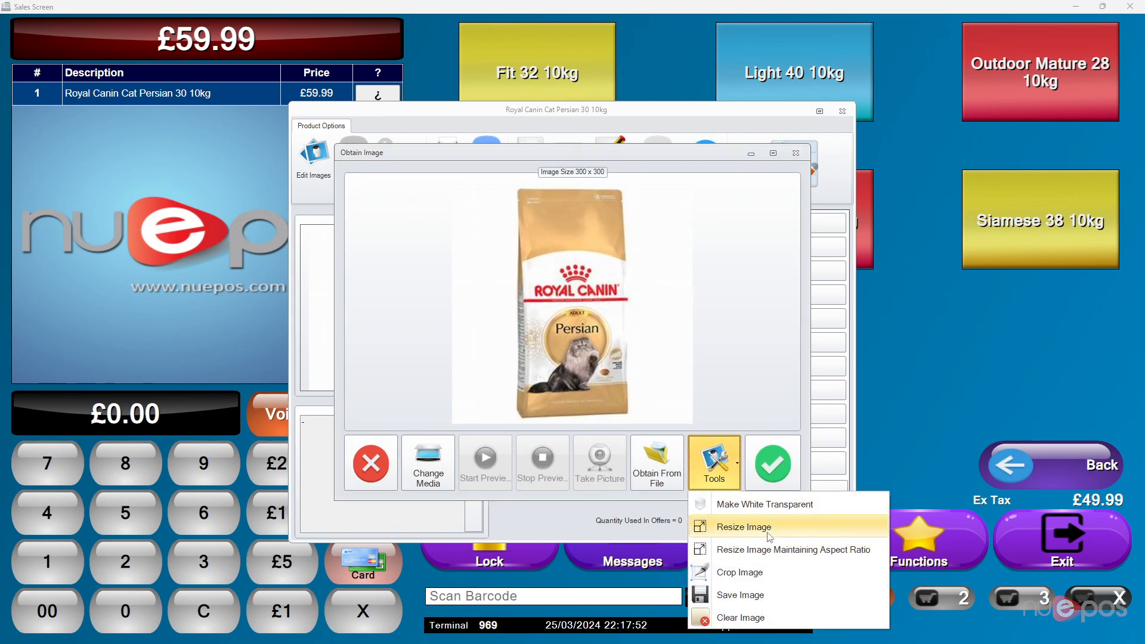
left_click(775, 505)
left_click_drag(553, 159, 826, 150)
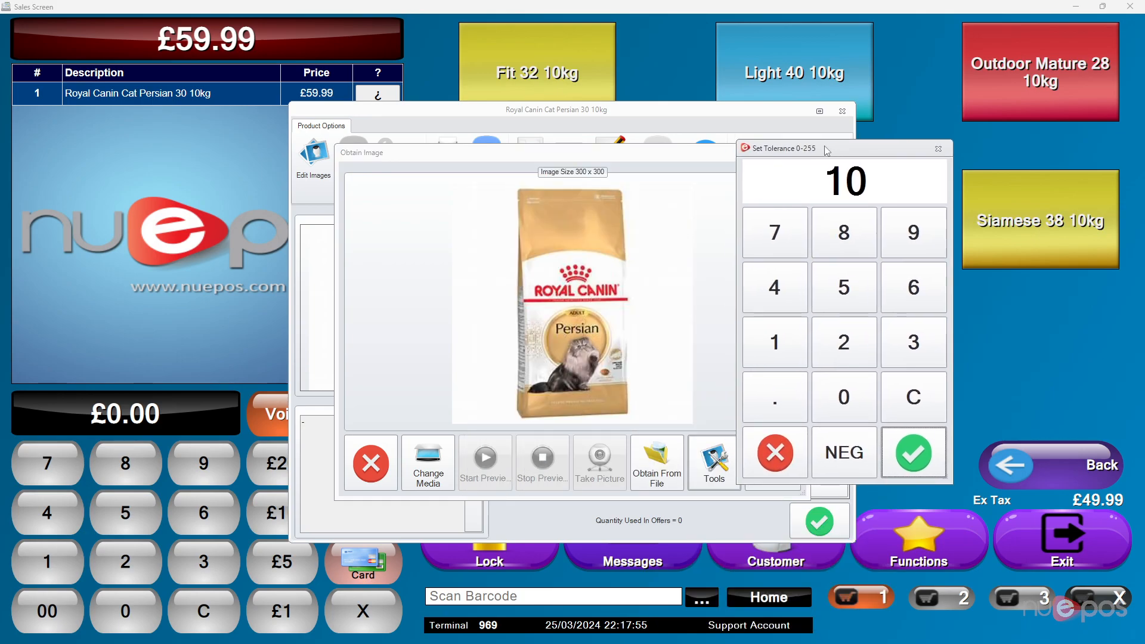
left_click(928, 443)
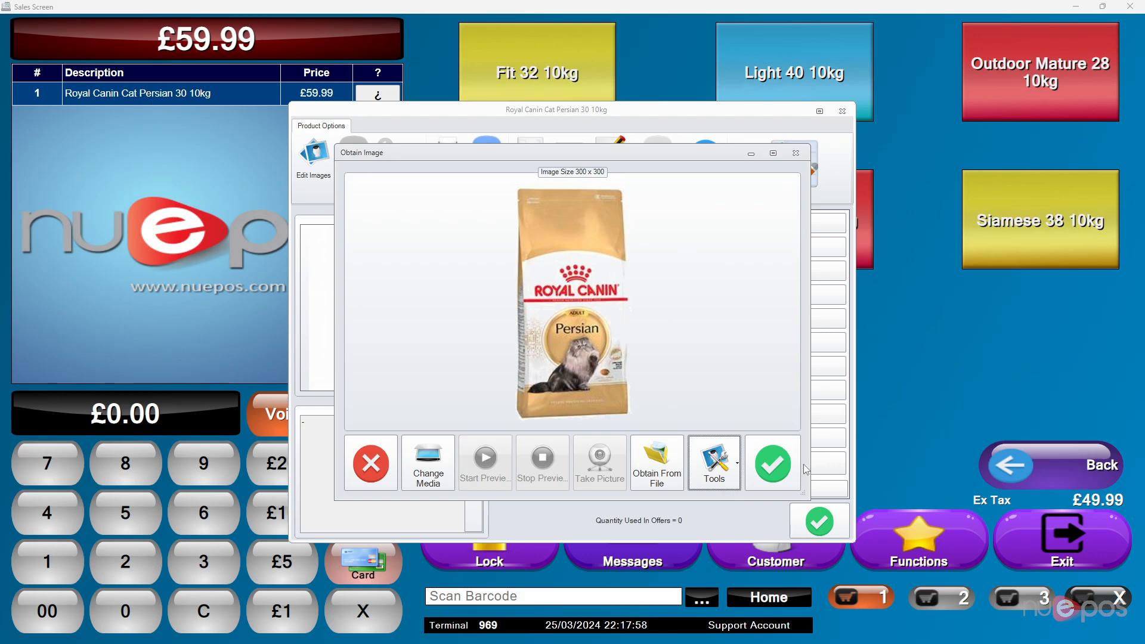
left_click(785, 465)
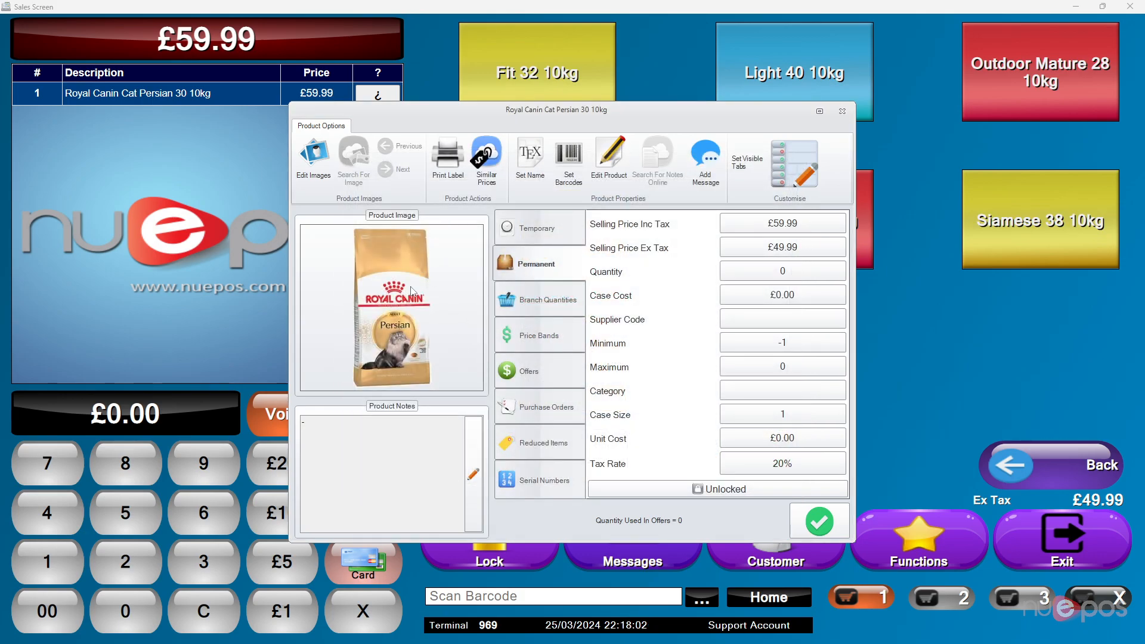
- Open label printing for the cat food with the Adobe PDF printer and leave it again
left_click(448, 161)
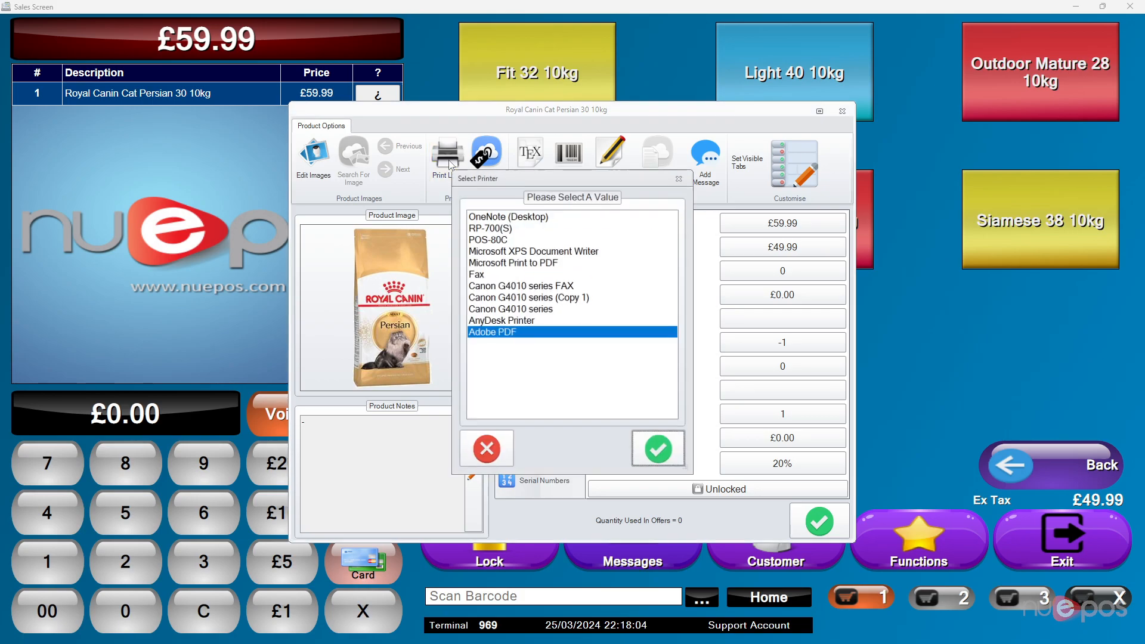
left_click(677, 447)
left_click(365, 466)
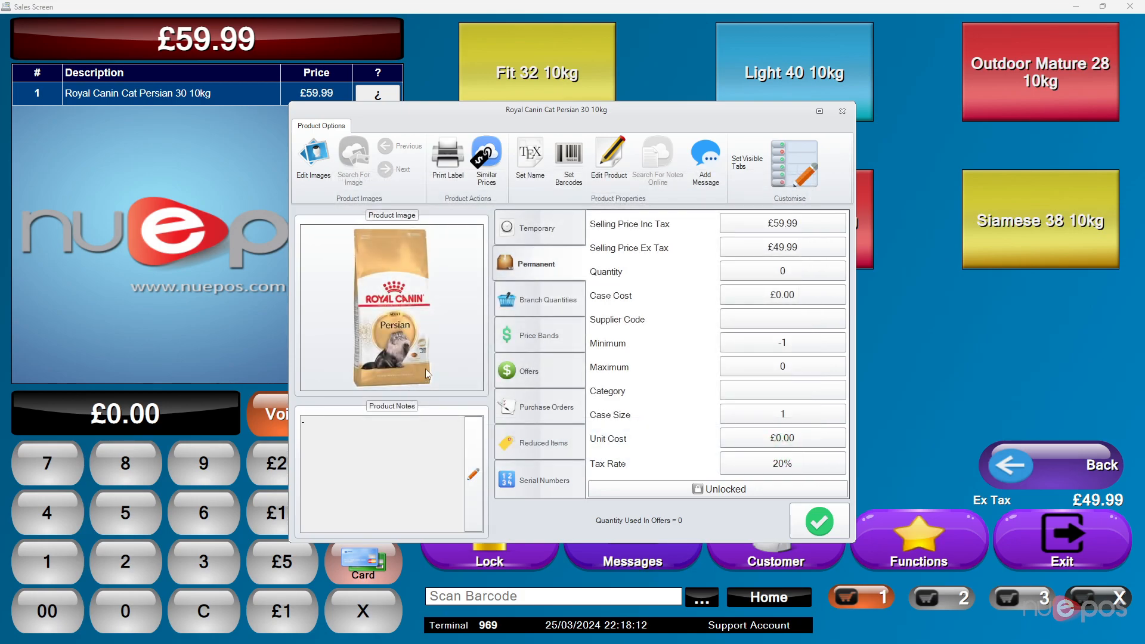
- Review the similar prices from other companies and the barcode settings for the cat food
left_click(486, 167)
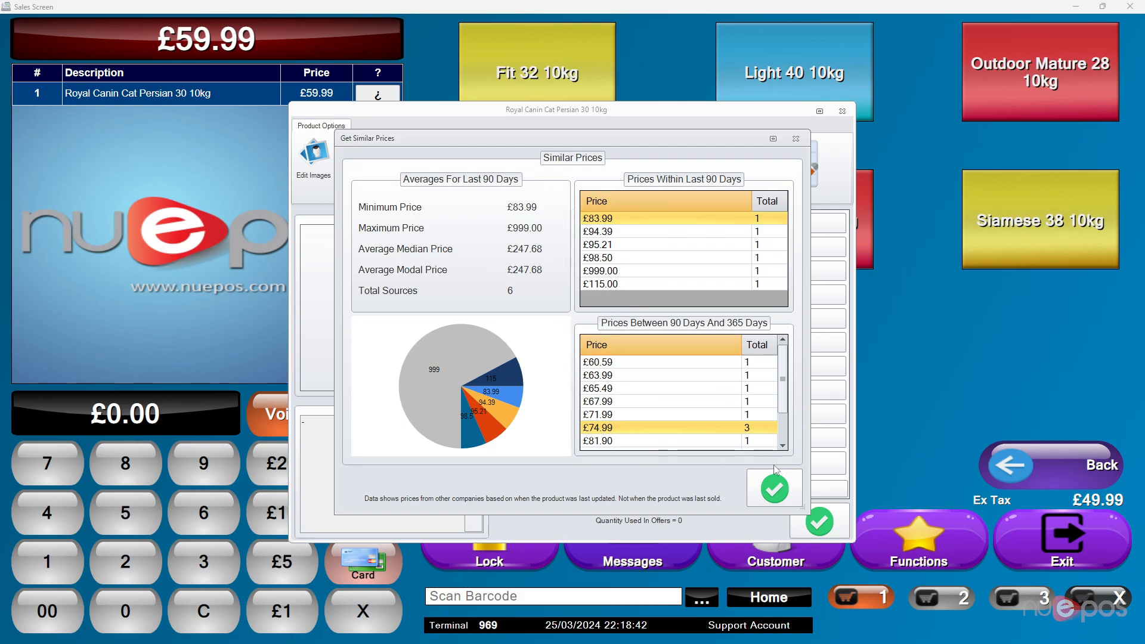
left_click(775, 488)
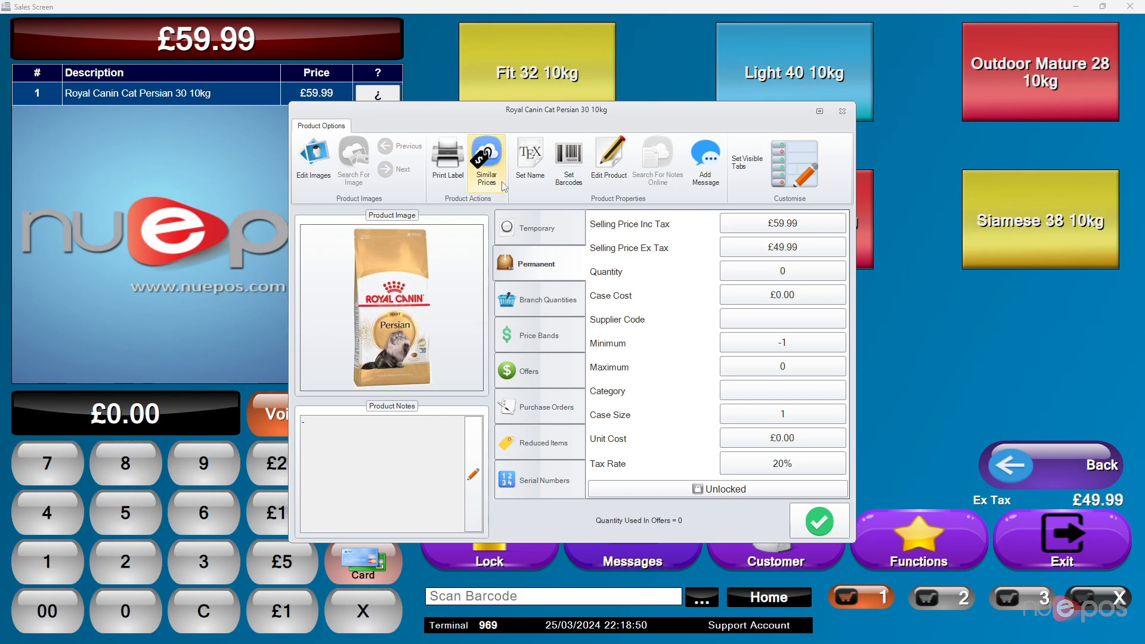
left_click(531, 169)
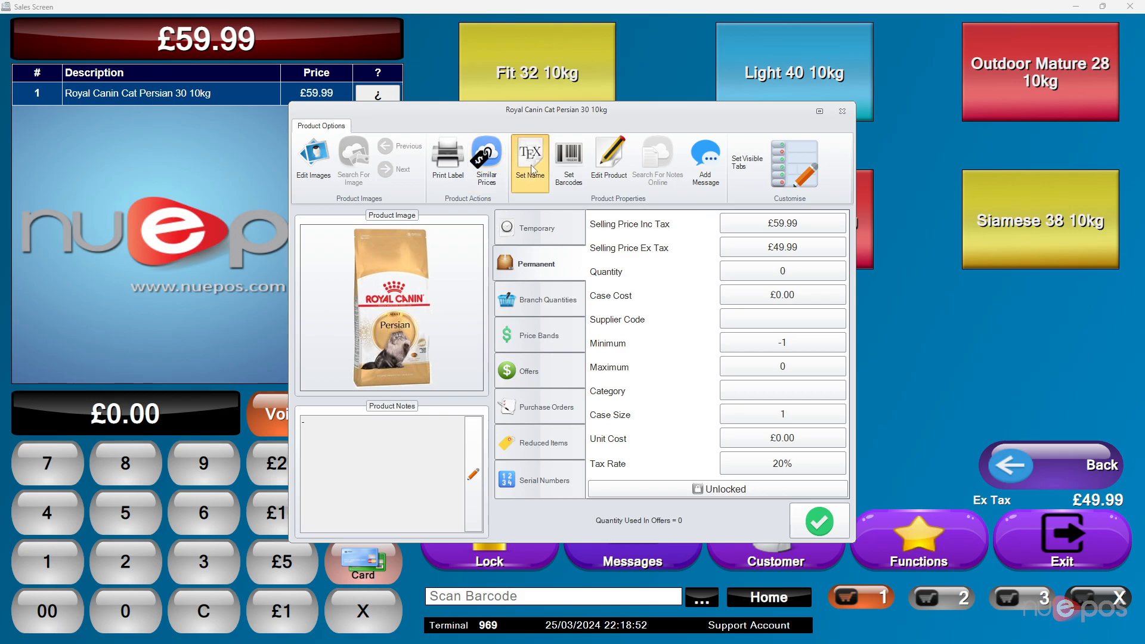
left_click(569, 170)
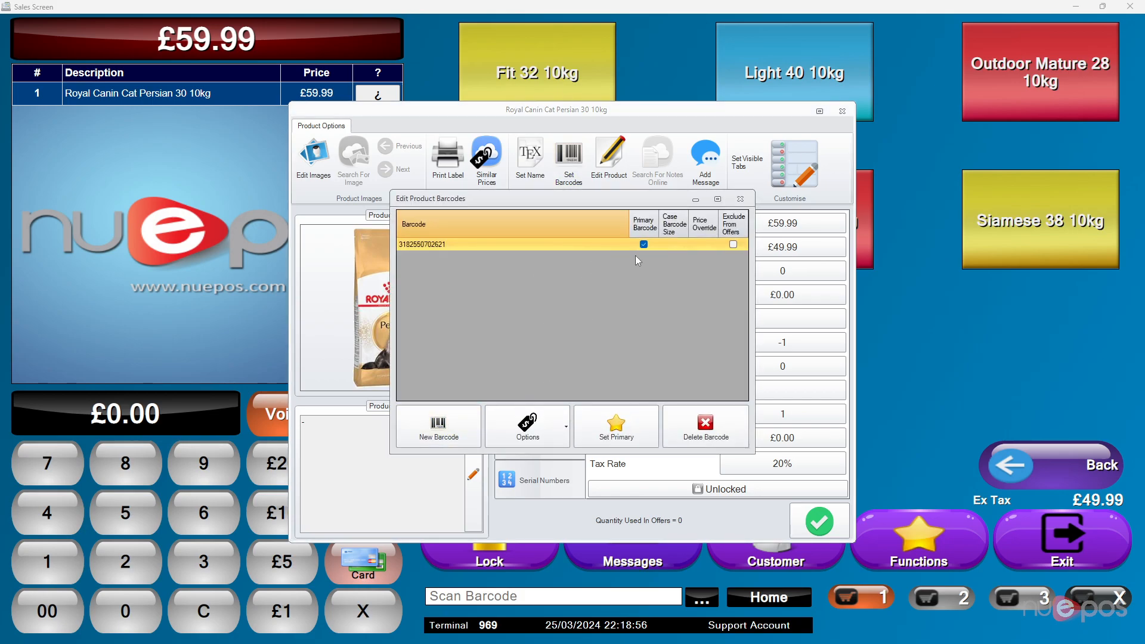
left_click(740, 199)
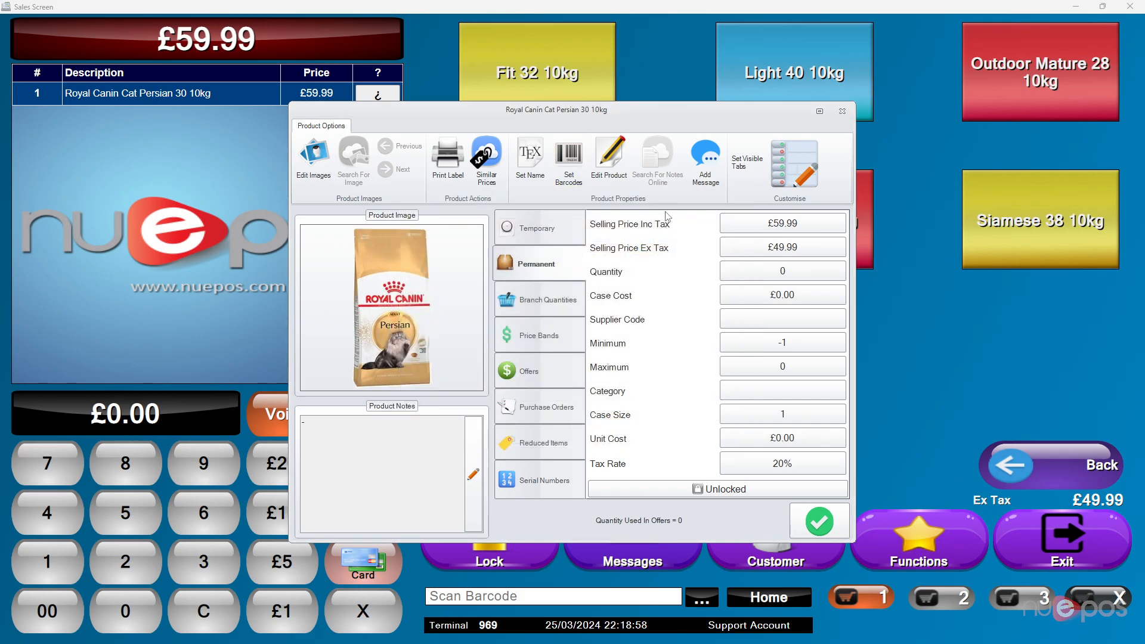
- Add the message "Warning This Bag Is Slightly Damaged" to the cat food and close its product details
left_click(707, 172)
type("Warning This Bag Is Slightly Damaged")
key("Return")
left_click(723, 416)
left_click(819, 521)
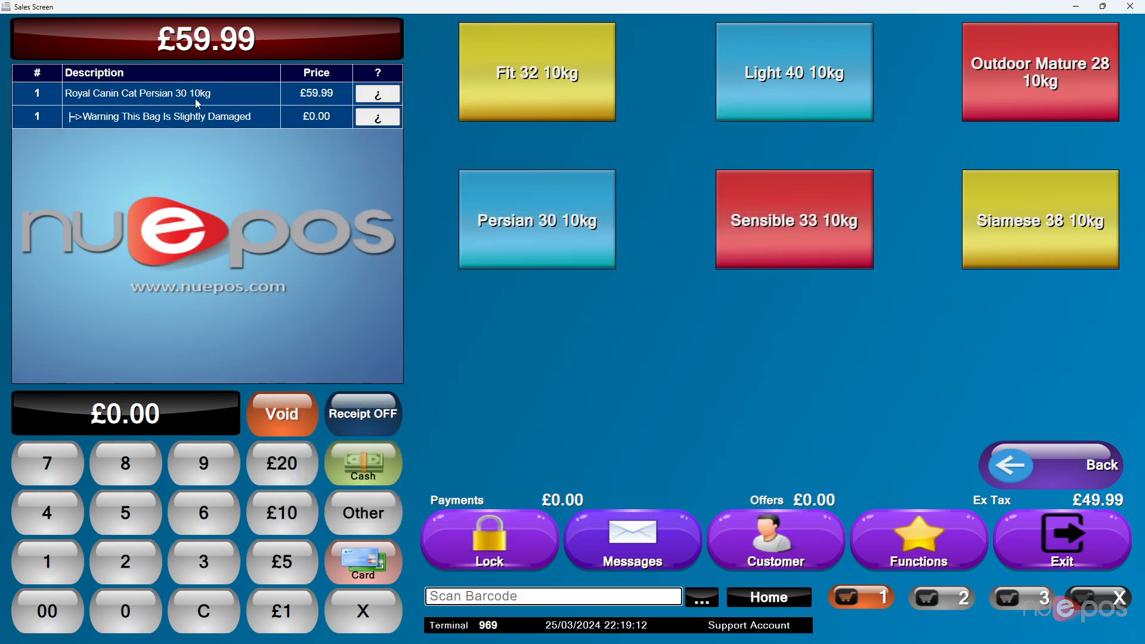
- Reopen the cat food's details, review the full product editor including its additional fields, and leave without changes
left_click(386, 97)
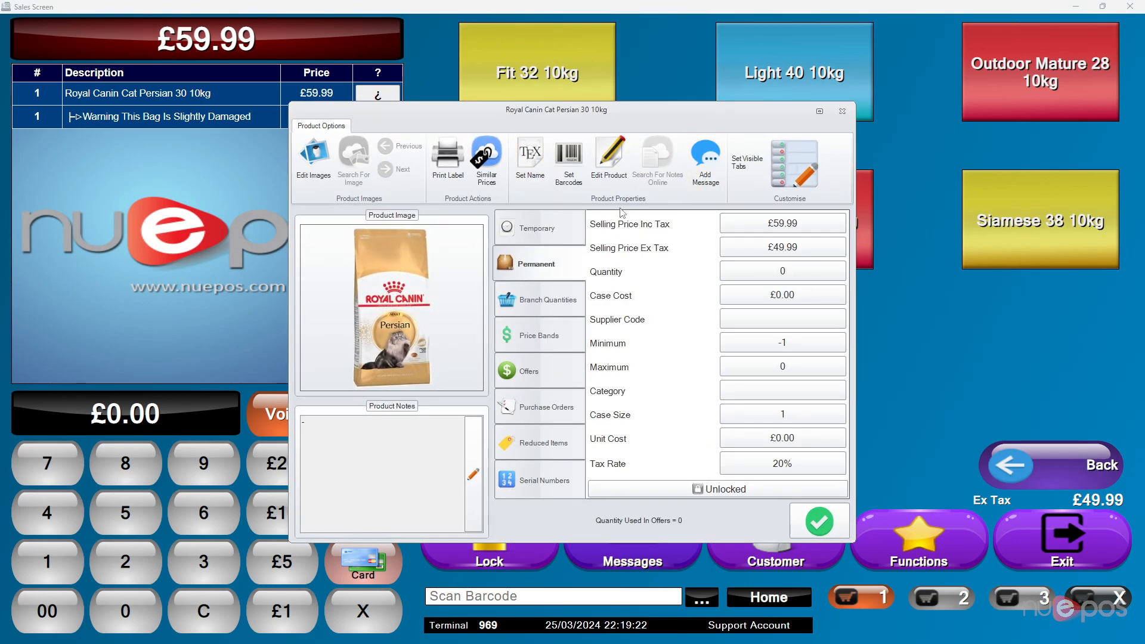
left_click(616, 183)
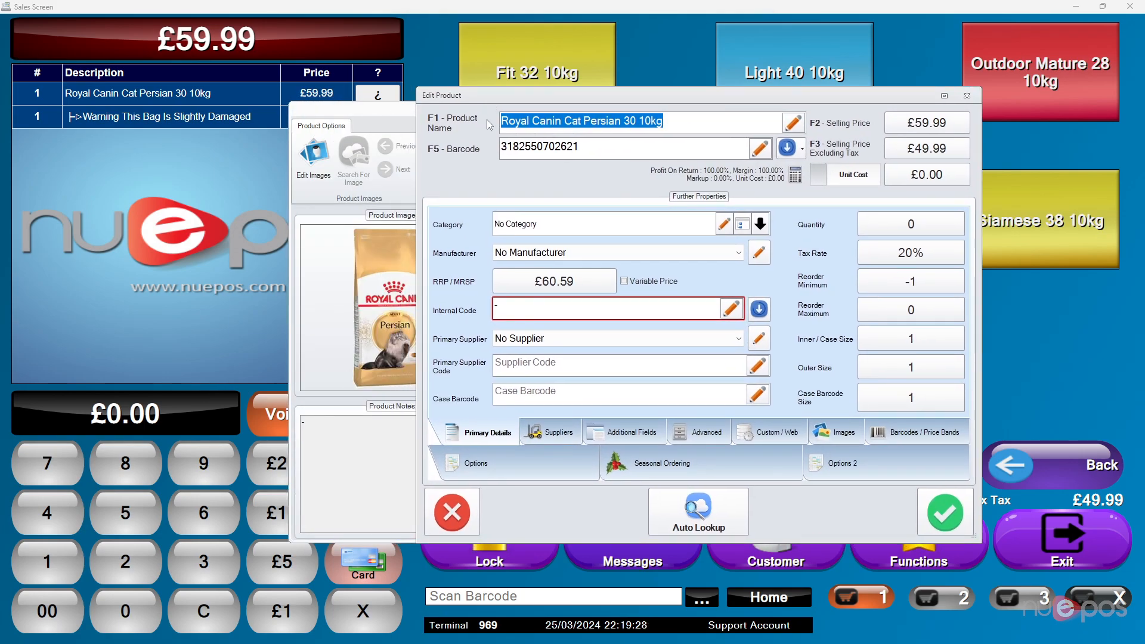
left_click(629, 435)
left_click(746, 428)
left_click(635, 430)
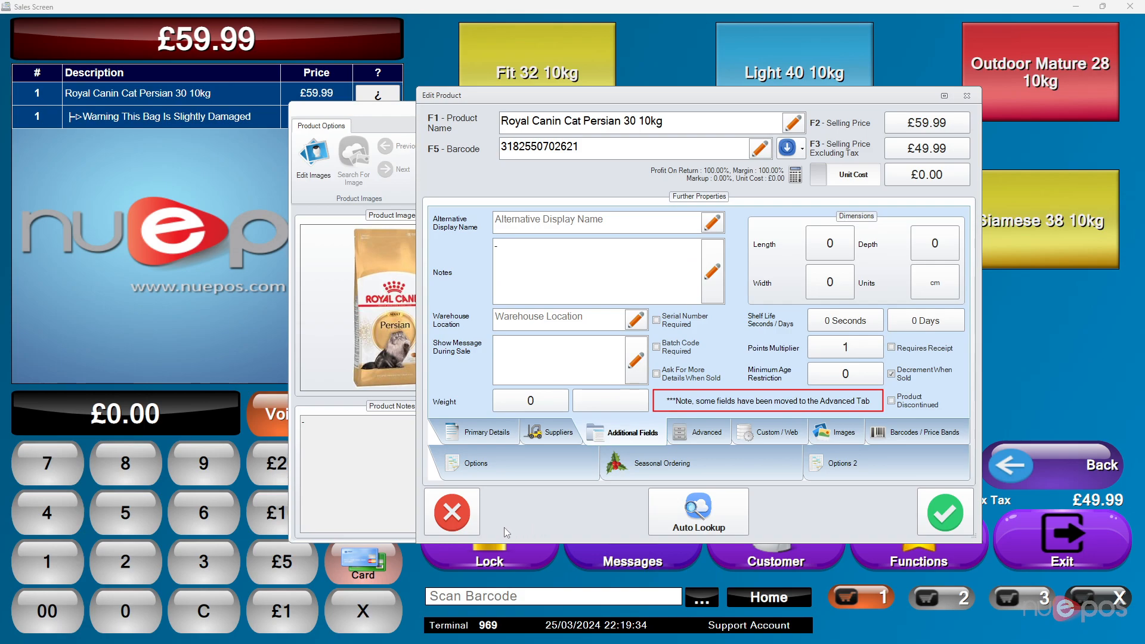
left_click(458, 523)
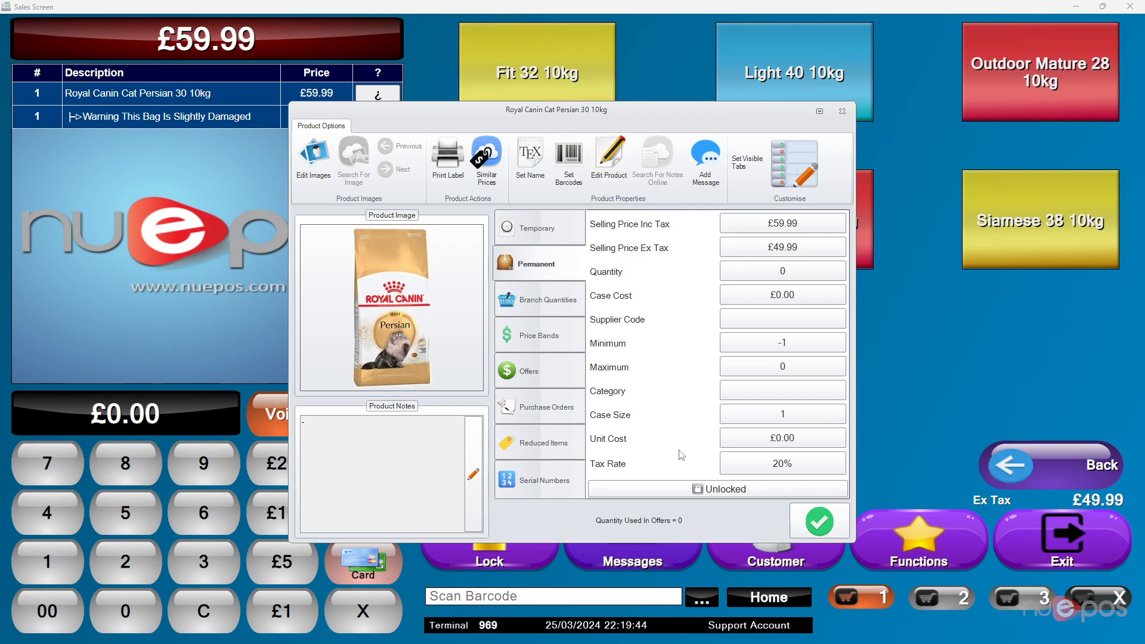
- Lock and unlock the cat food's permanent settings, checking the temporary settings in between, and close the product details
left_click(697, 489)
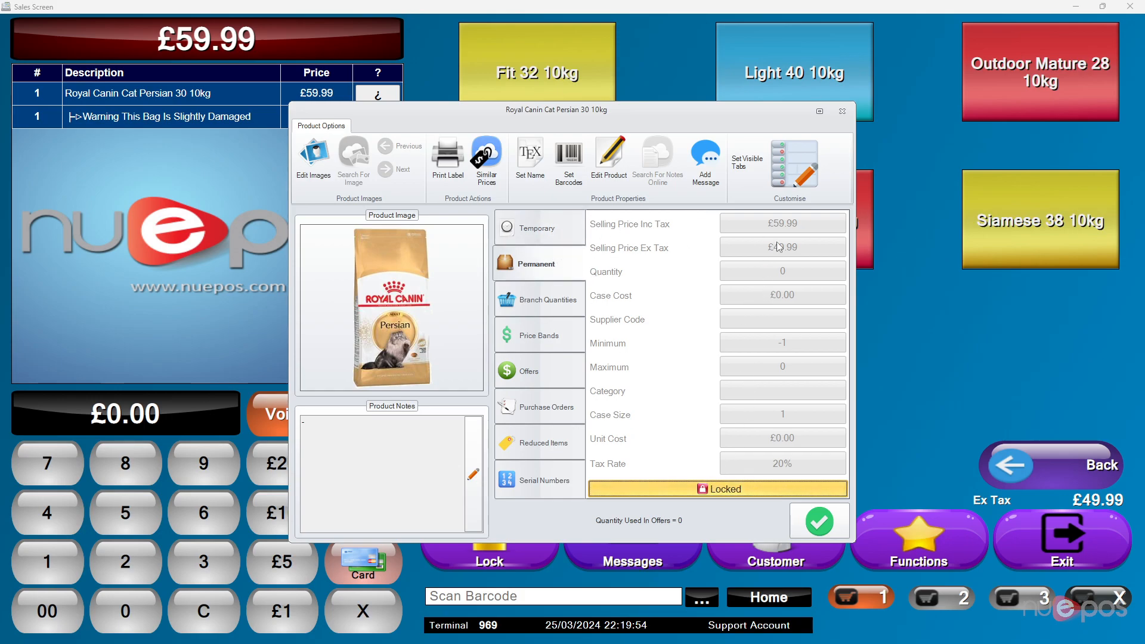
left_click(538, 227)
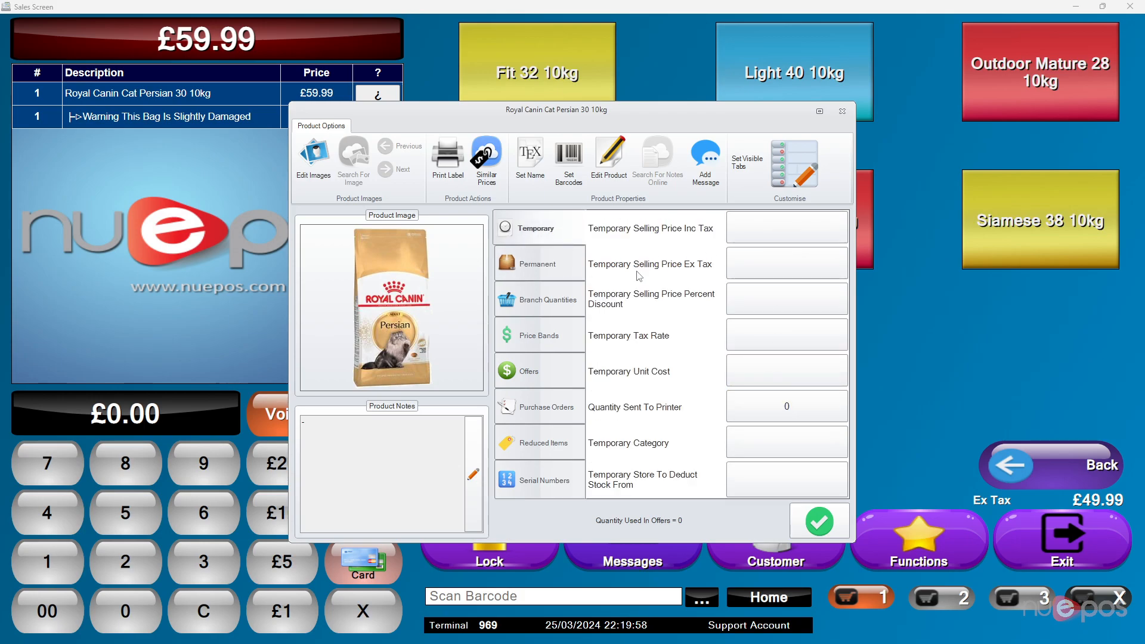
left_click(543, 265)
left_click(724, 489)
left_click(818, 521)
- Check the cat food's product notes once more and void the item with its message from the sale
left_click(377, 93)
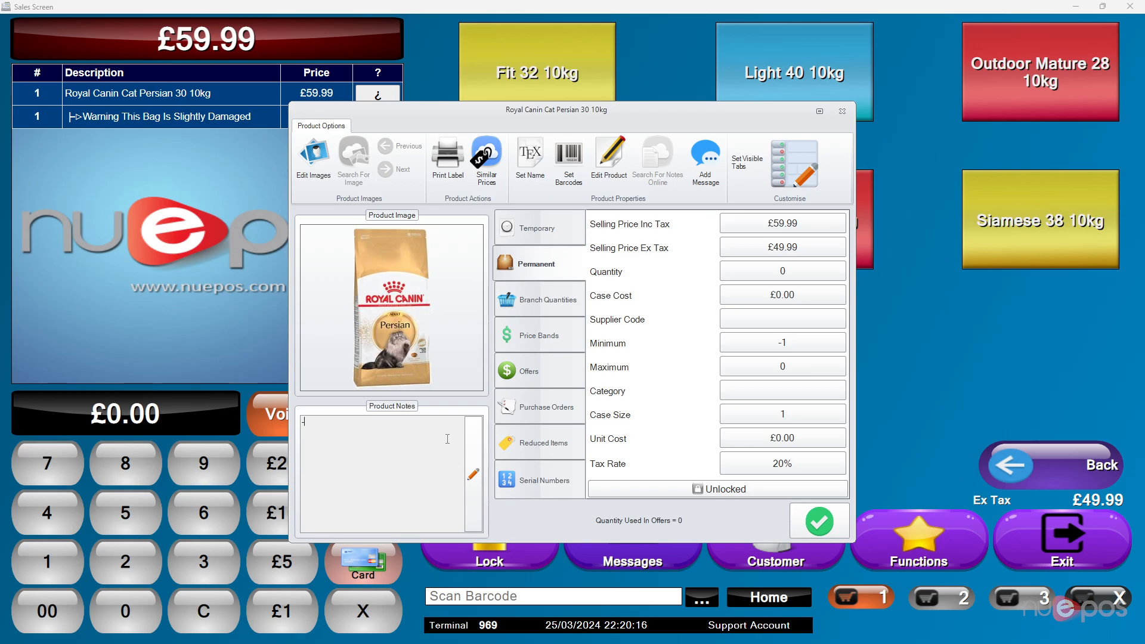
left_click(818, 521)
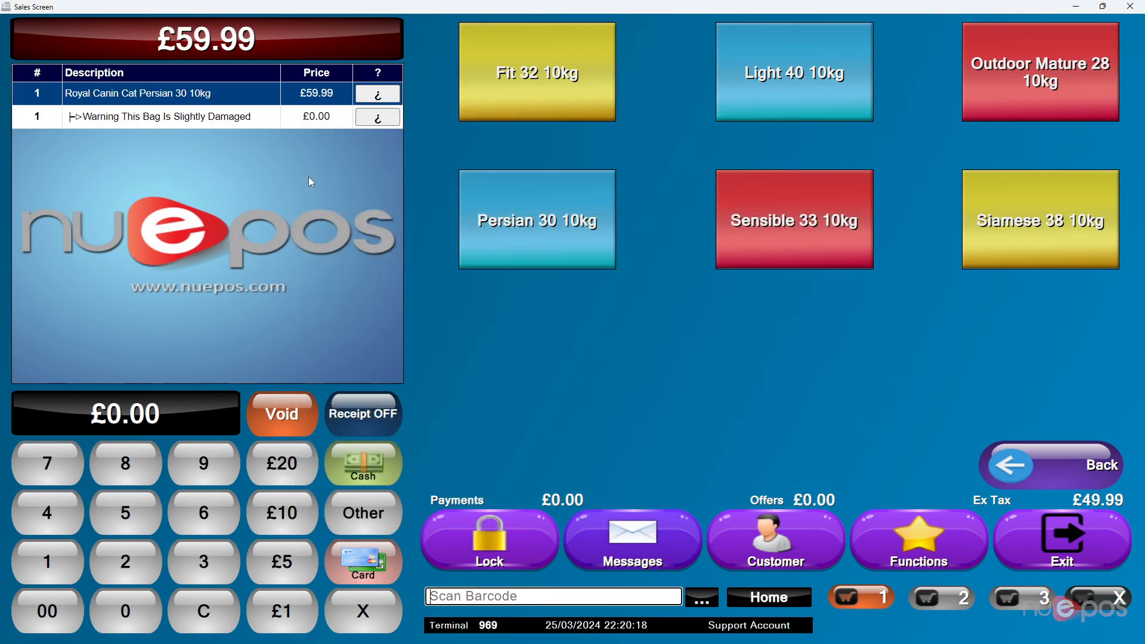
left_click(299, 413)
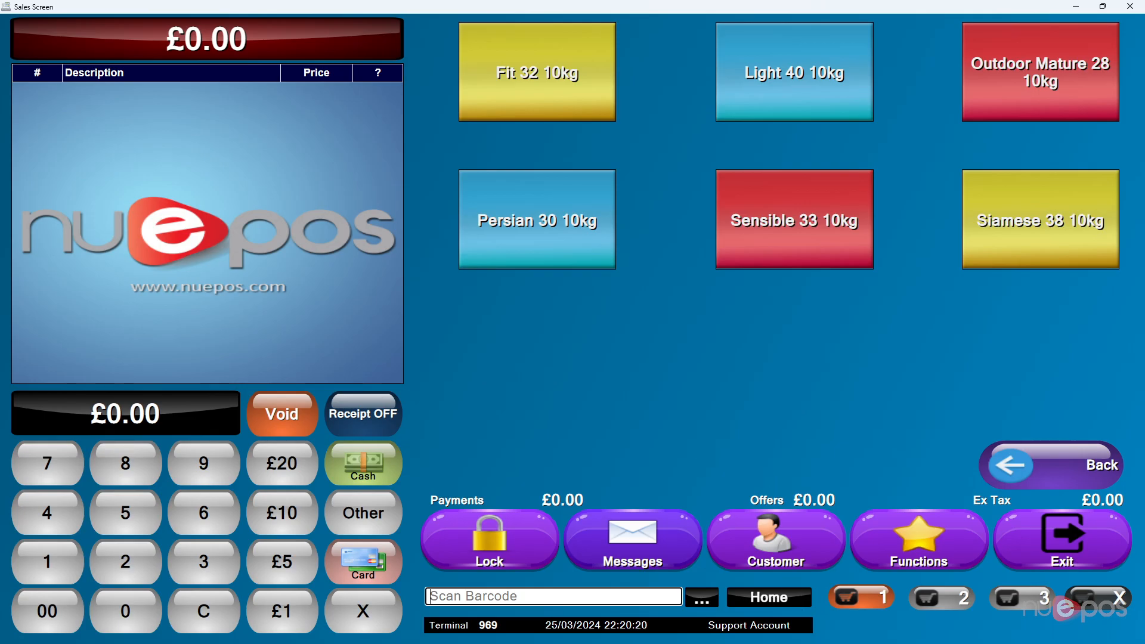